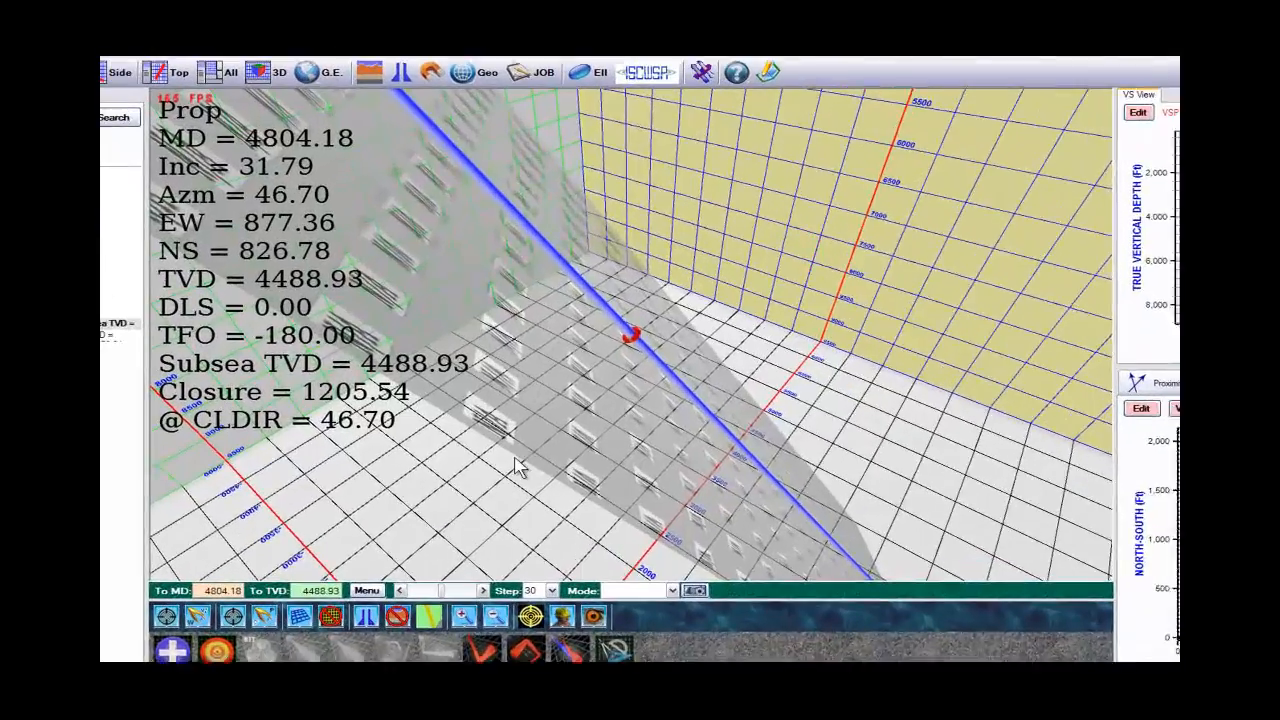
Open the target list from the green target on the lower end of the well path.
{"action": "left_click_drag", "start_coordinate": [507, 381], "coordinate": [555, 384]}
{"action": "left_click_drag", "start_coordinate": [591, 487], "coordinate": [545, 485]}
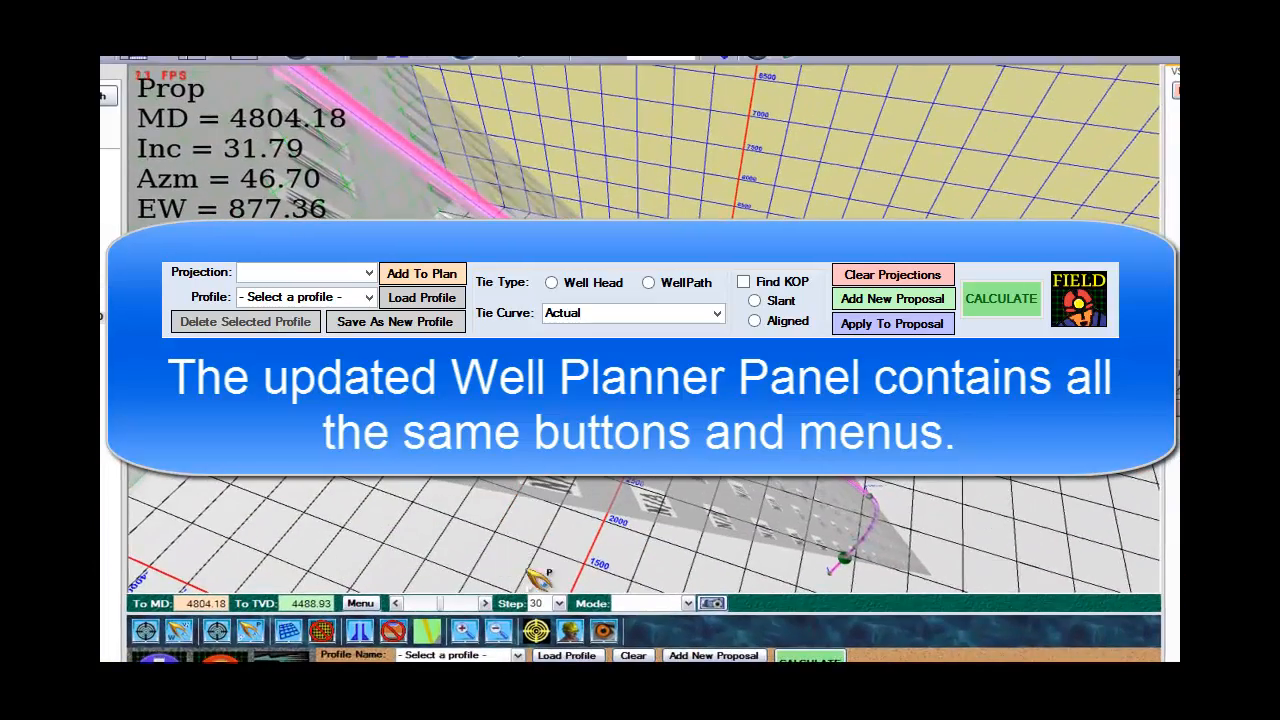
{"action": "left_click", "coordinate": [852, 570]}
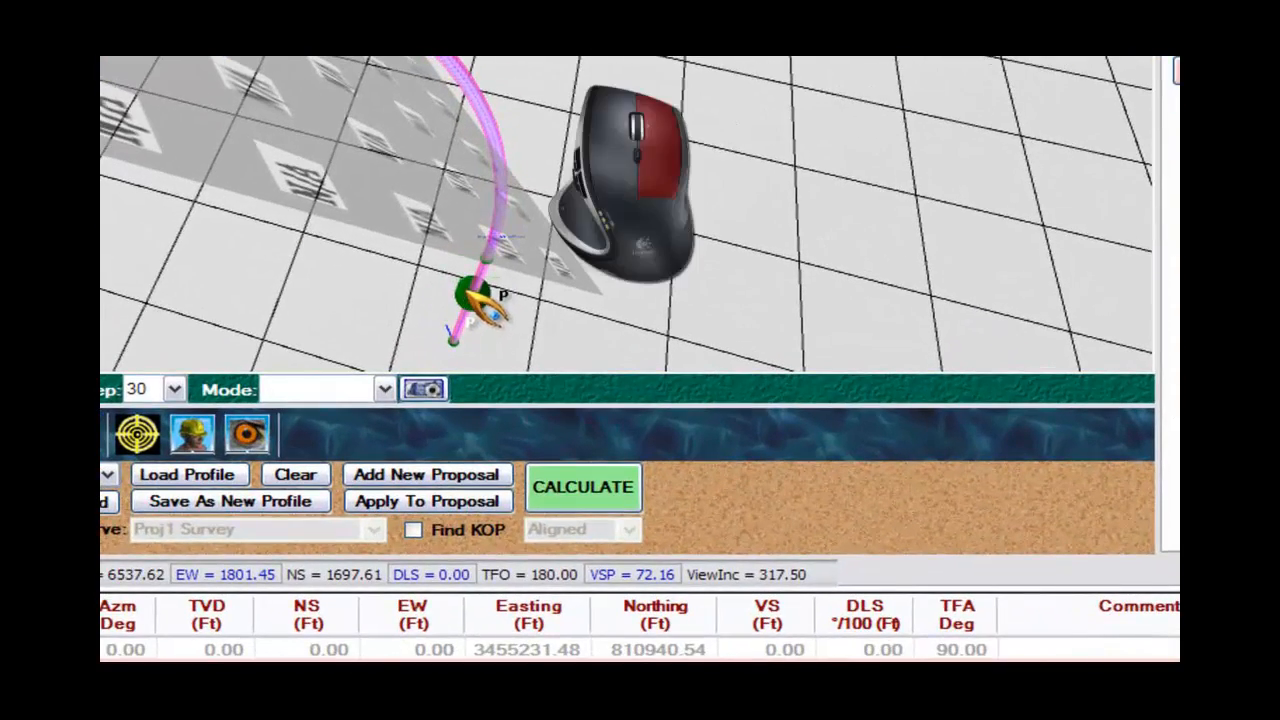
{"action": "right_click", "coordinate": [470, 292]}
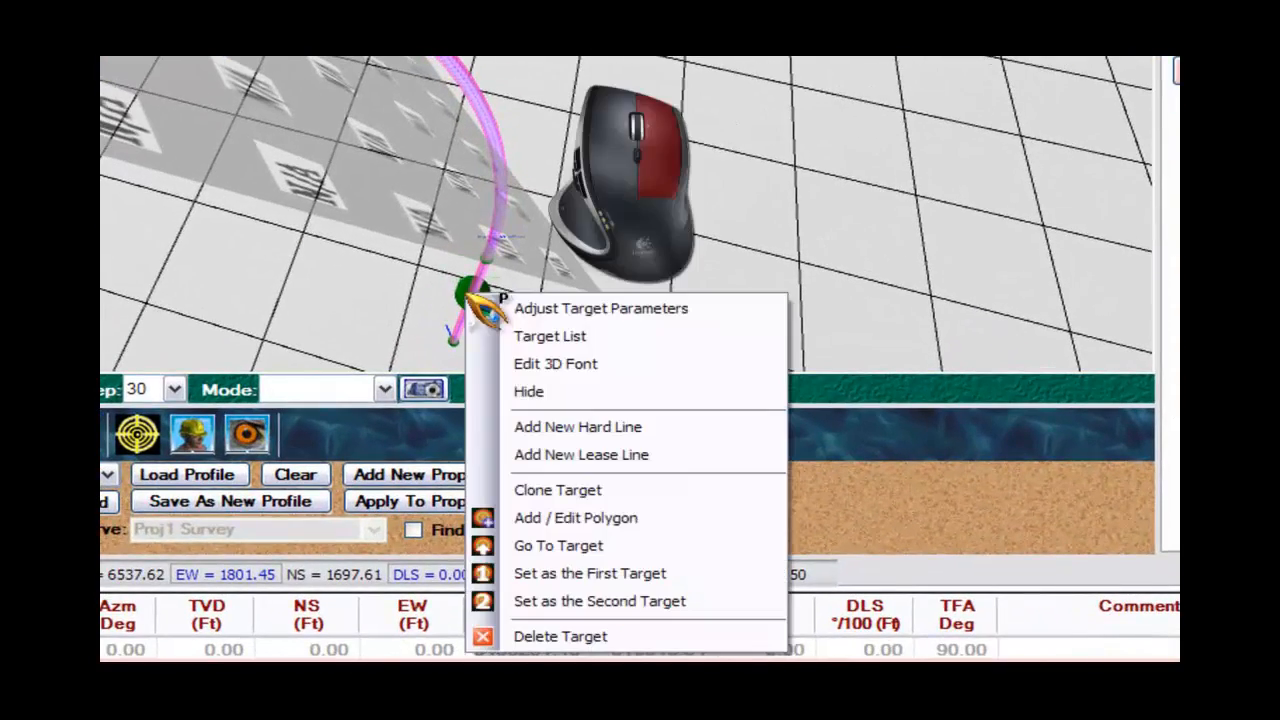
{"action": "left_click", "coordinate": [565, 336]}
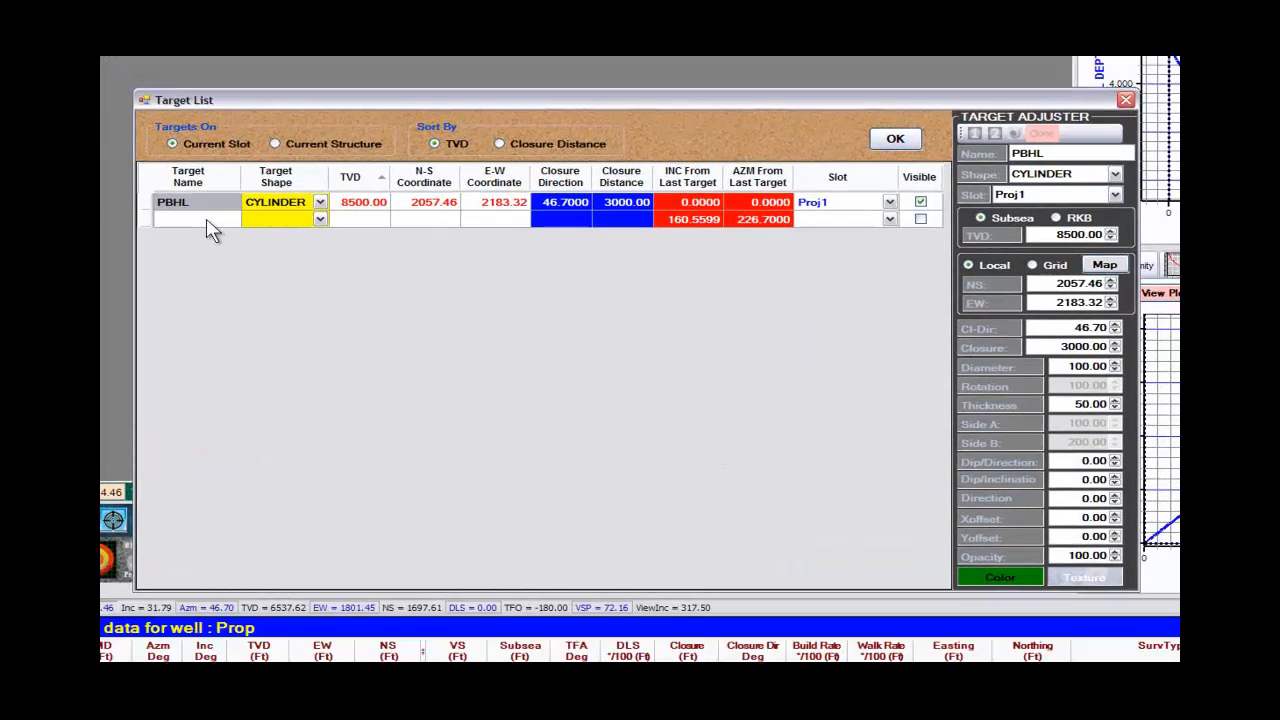
Add a new target named 2nd Target to the list and rename the PBHL target as 1st Target.
{"action": "left_click", "coordinate": [205, 218]}
{"action": "left_click", "coordinate": [205, 218]}
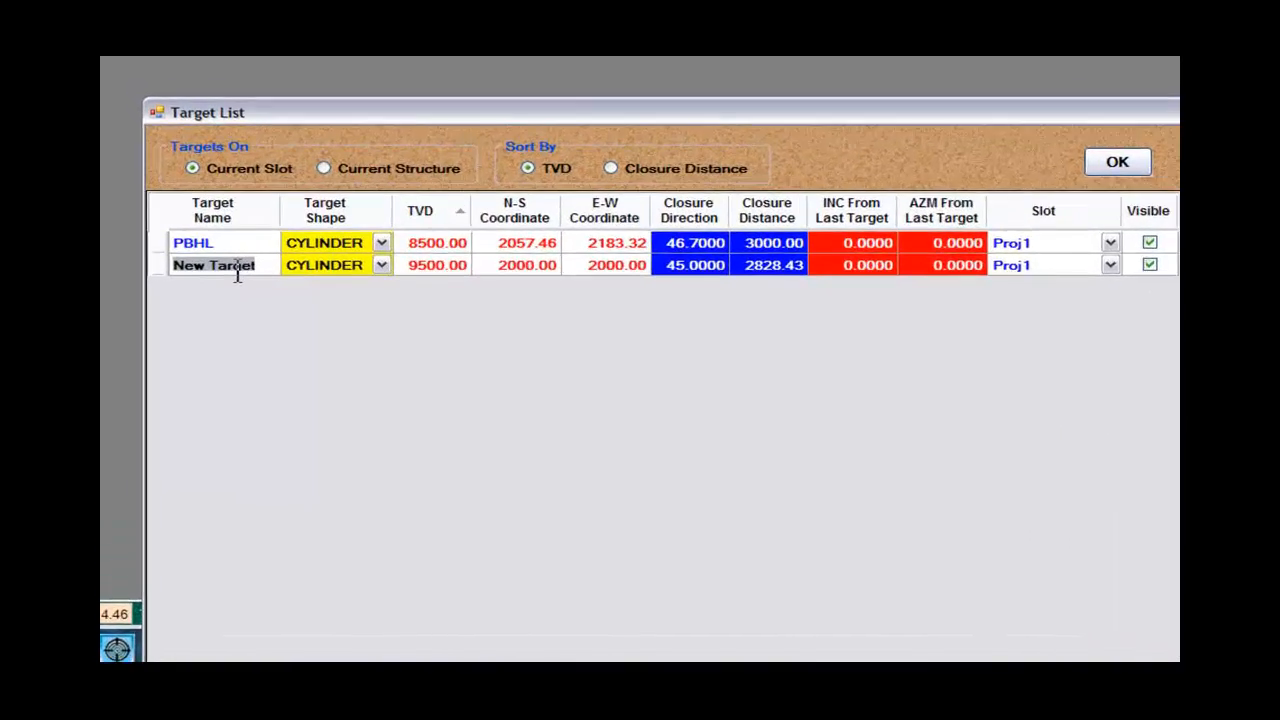
{"action": "type", "text": "2nd"}
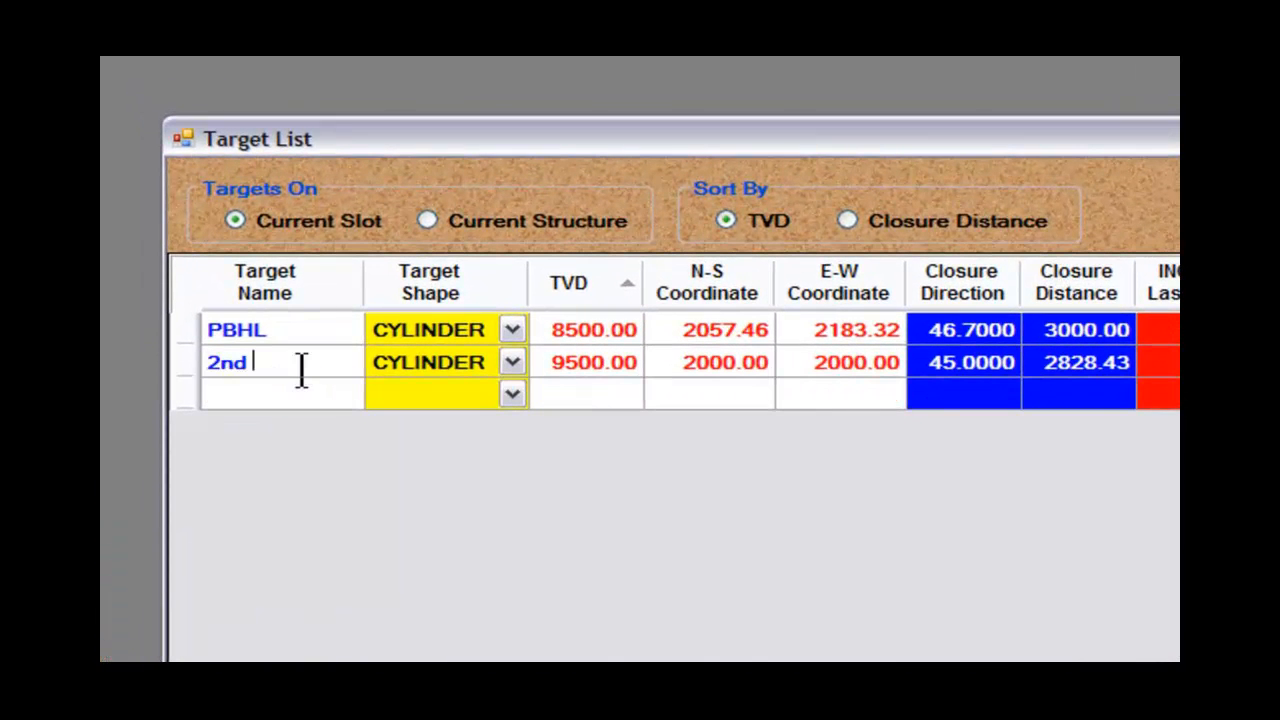
{"action": "left_click", "coordinate": [276, 332]}
{"action": "type", "text": "1st Target"}
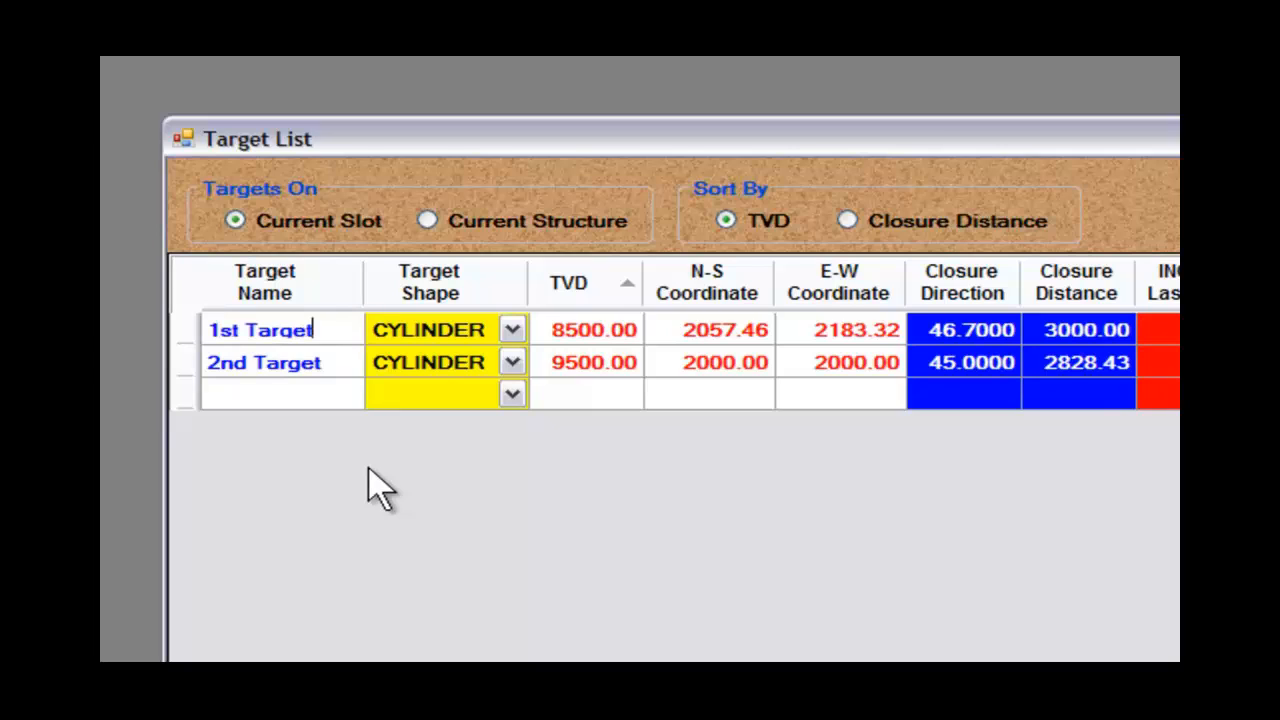
Set 2nd Target's TVD to 10000, closure direction to 50 and closure distance to 4000, and accept the target list.
{"action": "left_click", "coordinate": [592, 364]}
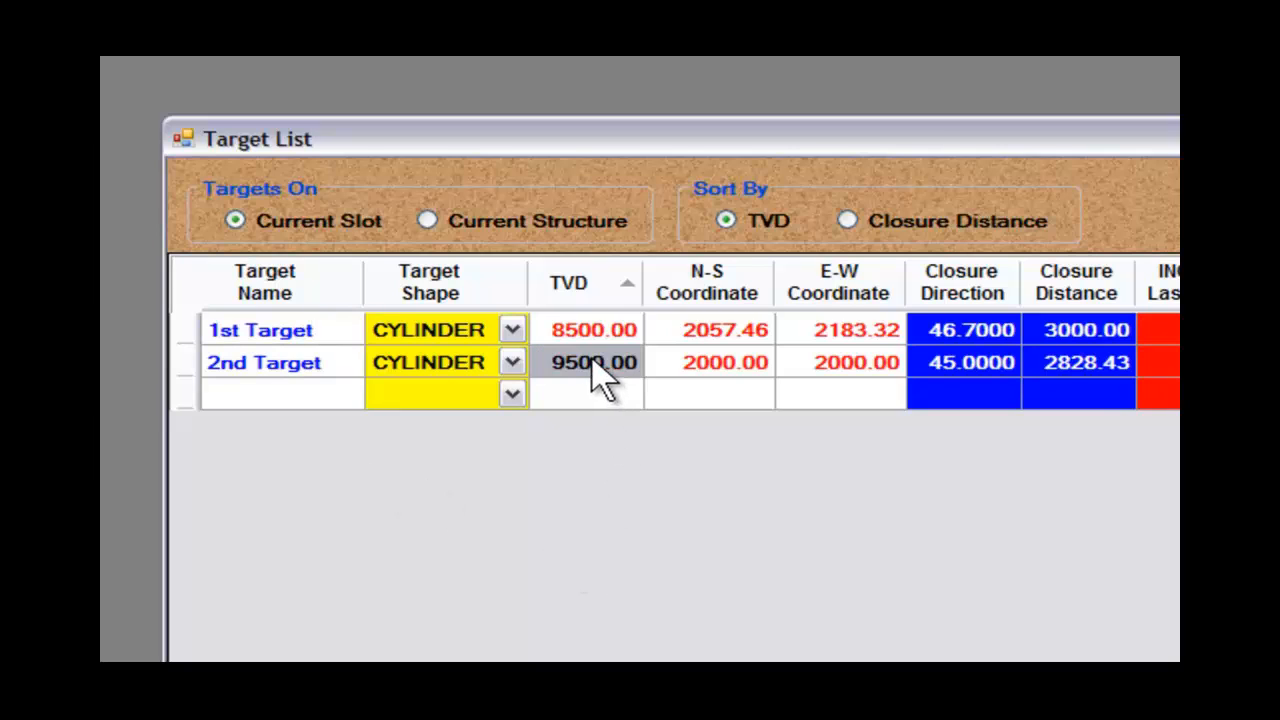
{"action": "type", "text": "10000"}
{"action": "key", "text": "Tab"}
{"action": "key", "text": "Tab"}
{"action": "key", "text": "Tab"}
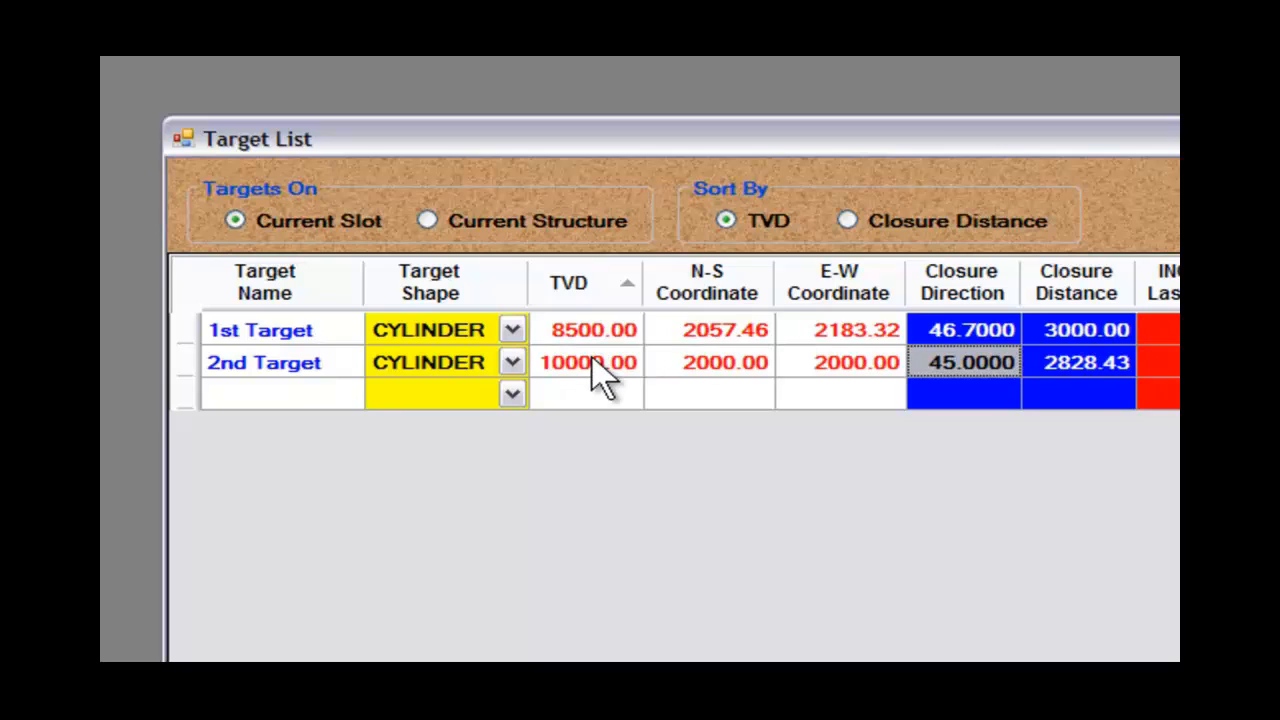
{"action": "type", "text": "50"}
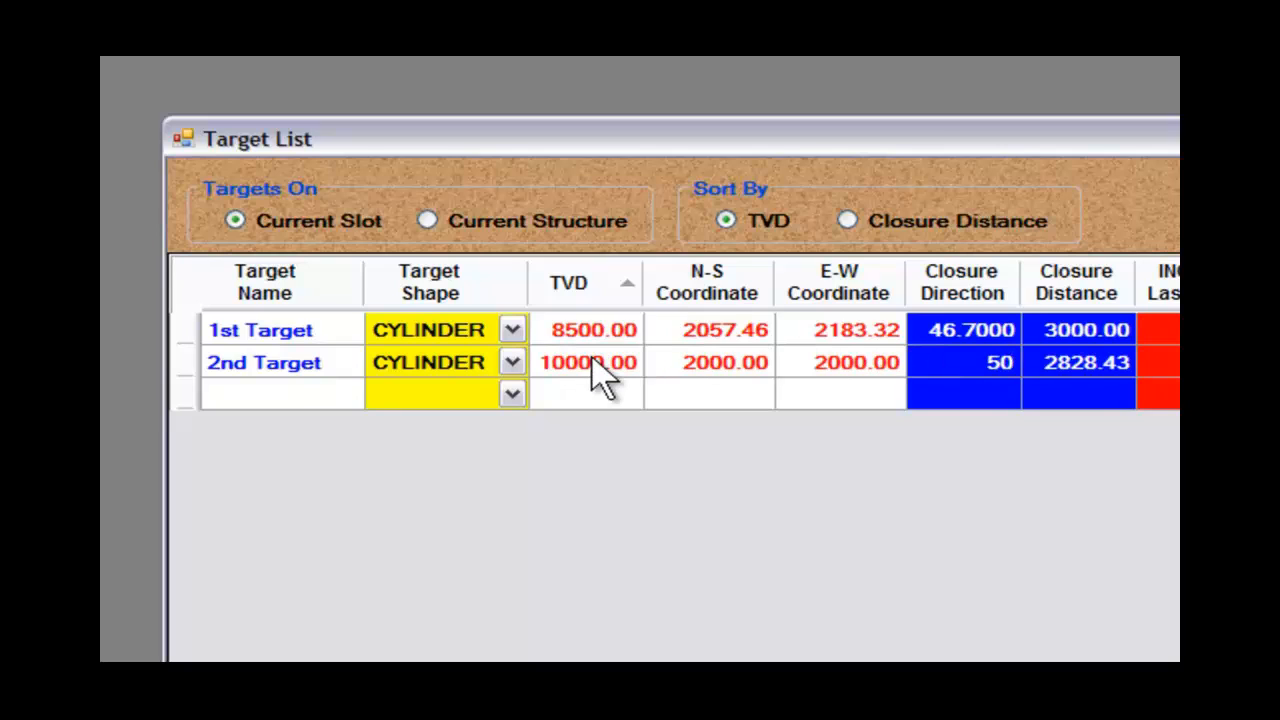
{"action": "key", "text": "Tab"}
{"action": "type", "text": "4000"}
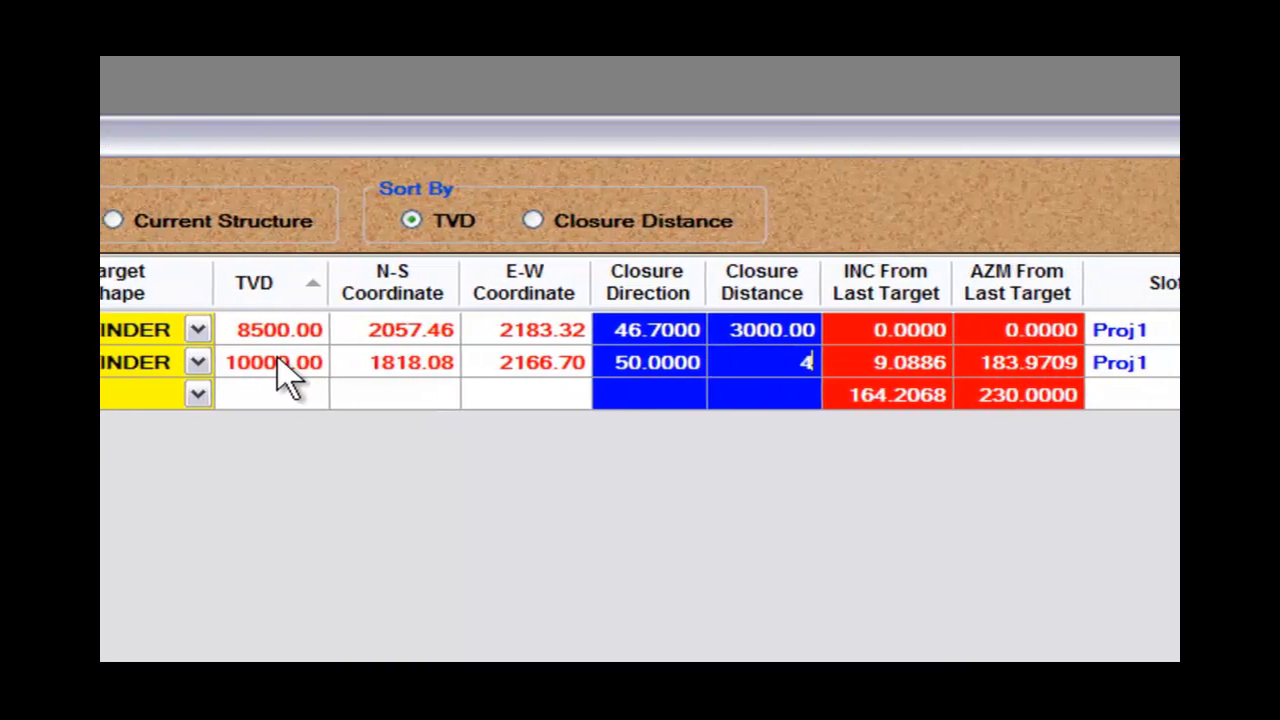
{"action": "key", "text": "Tab"}
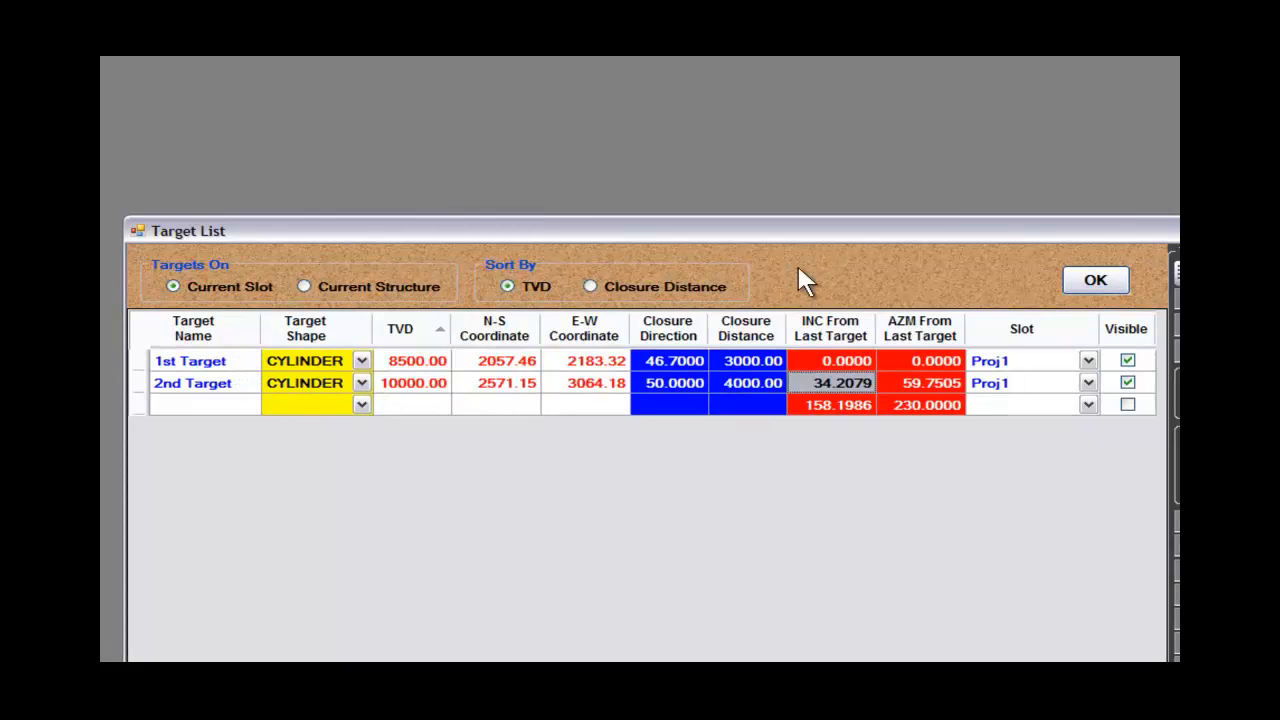
{"action": "left_click", "coordinate": [1093, 283]}
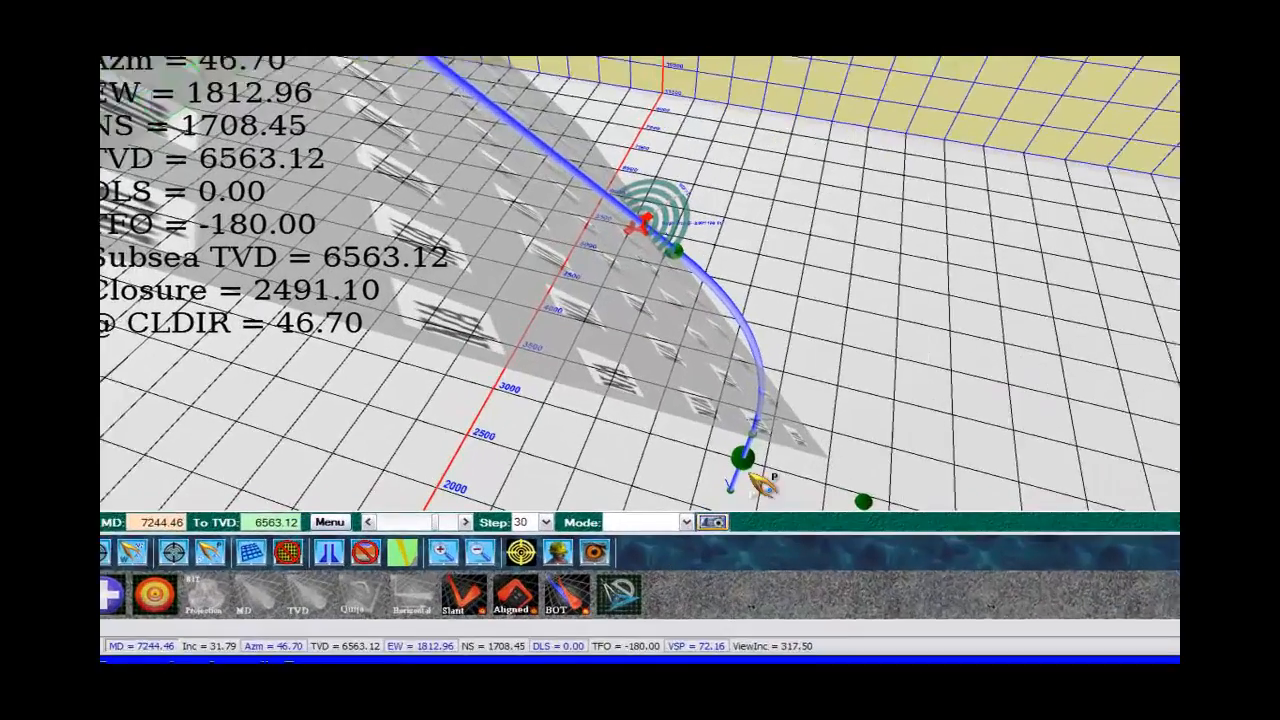
Open the well planner and set the target on the well path as first target and the separate one as second target.
{"action": "left_click", "coordinate": [620, 597]}
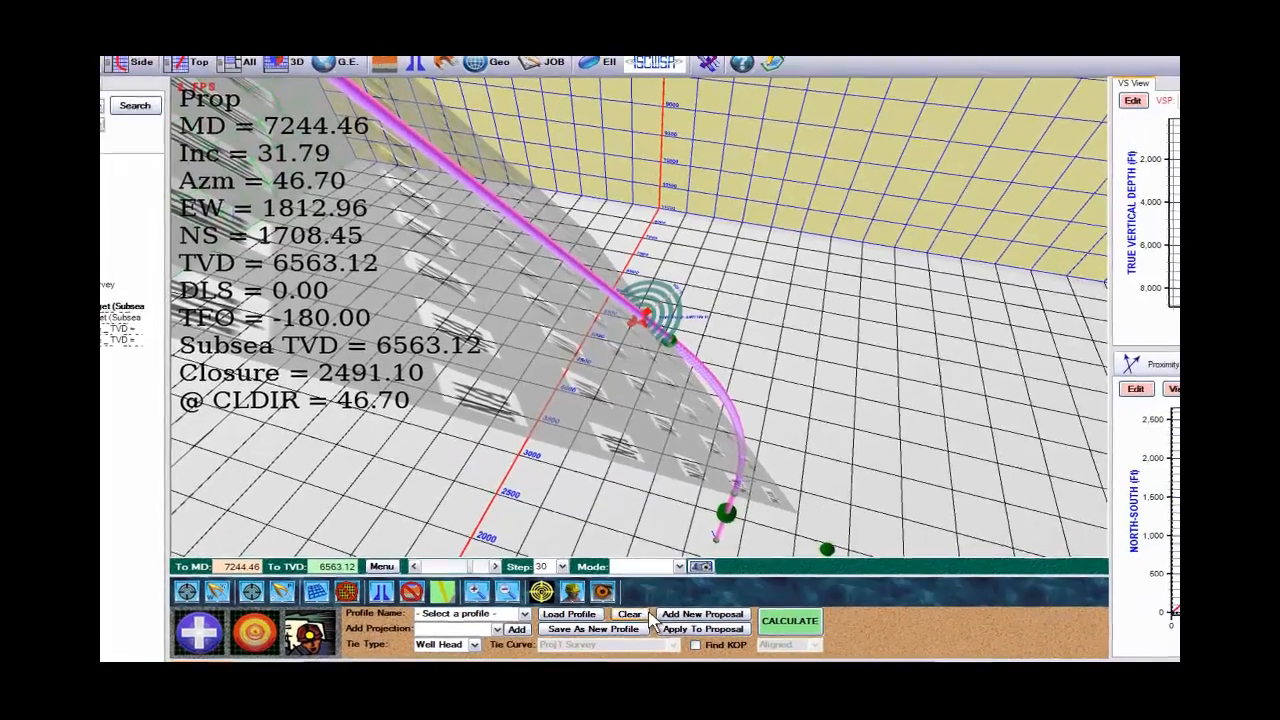
{"action": "mouse_move", "coordinate": [818, 492]}
{"action": "left_mouse_down"}
{"action": "mouse_move", "coordinate": [847, 493]}
{"action": "mouse_move", "coordinate": [824, 484]}
{"action": "left_mouse_up"}
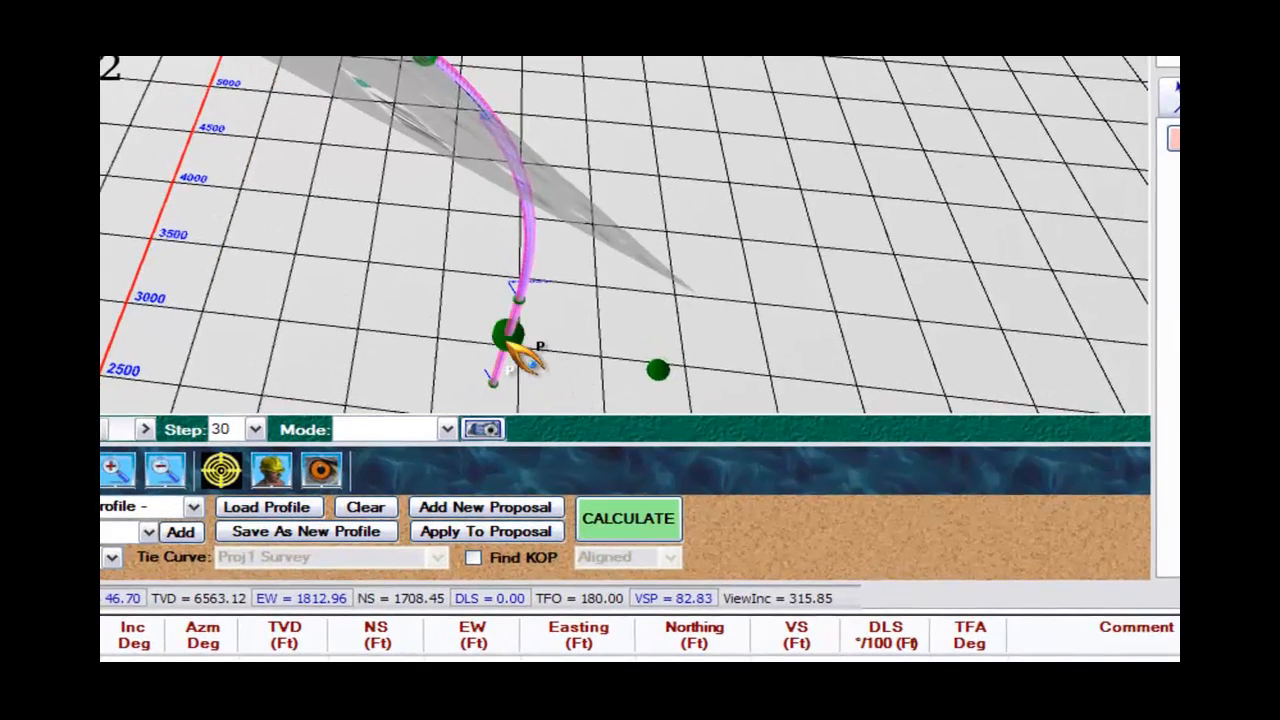
{"action": "right_click", "coordinate": [507, 343]}
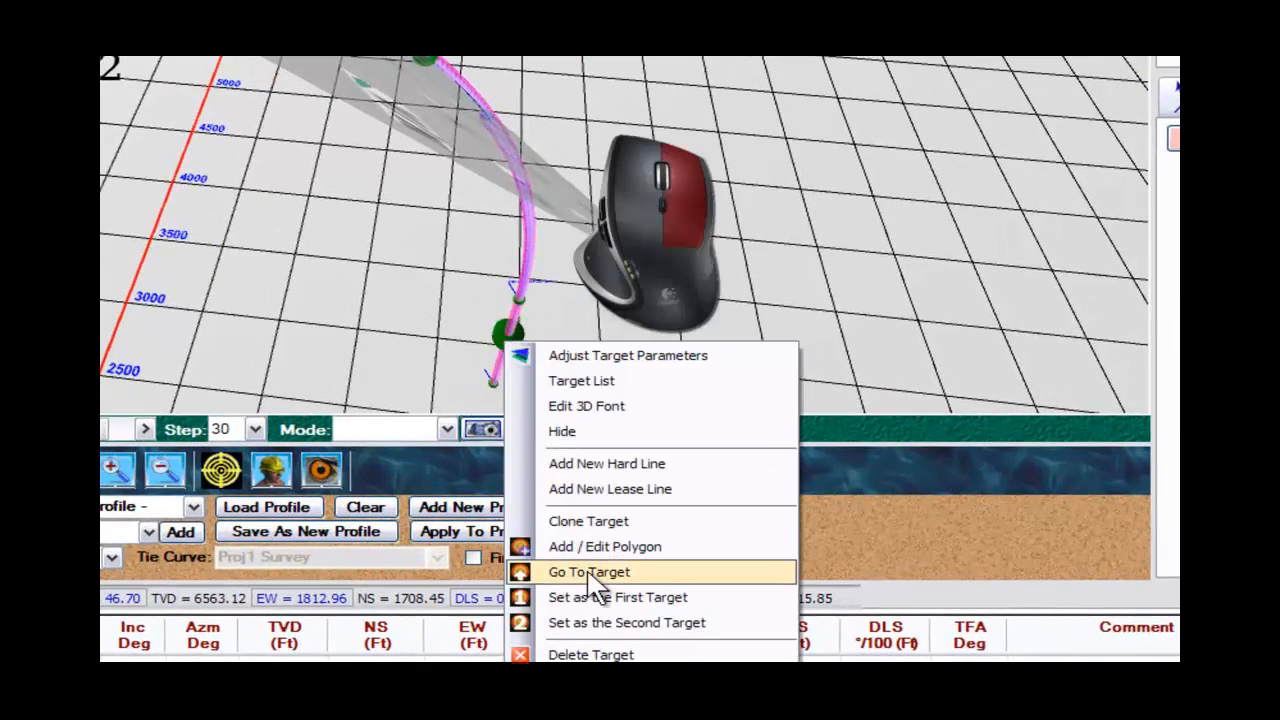
{"action": "left_click", "coordinate": [594, 597]}
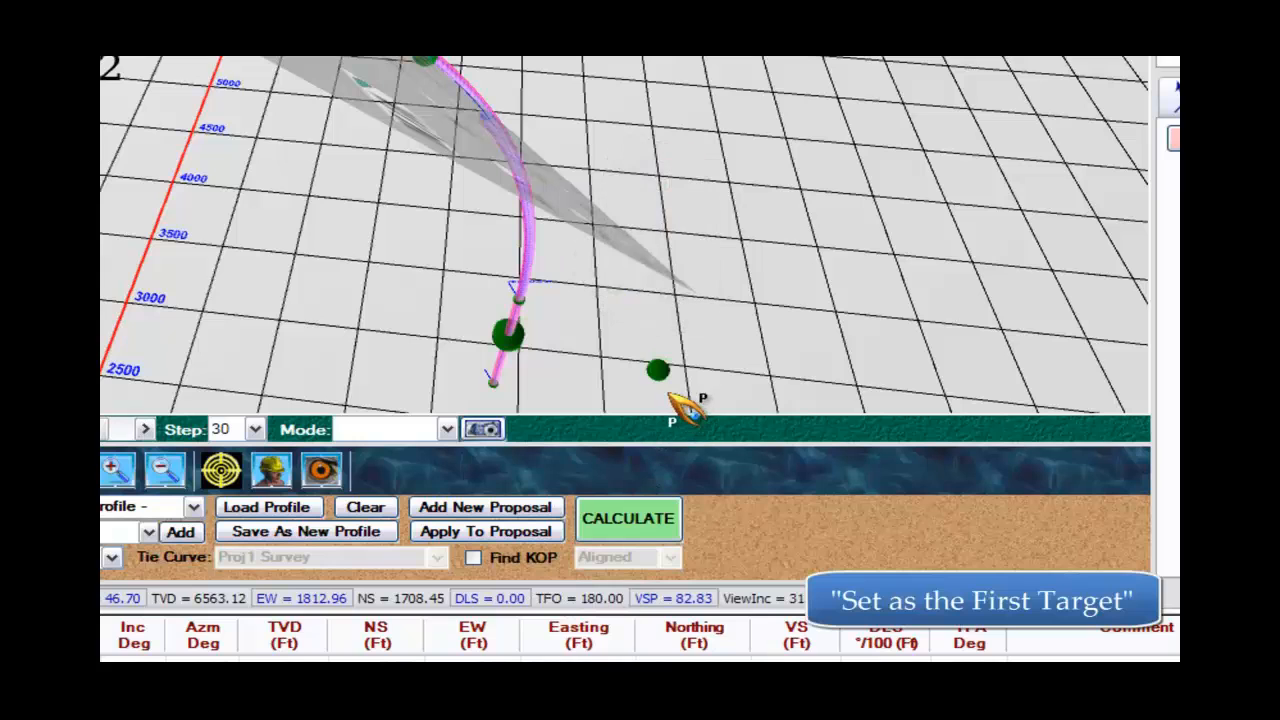
{"action": "right_click", "coordinate": [657, 370]}
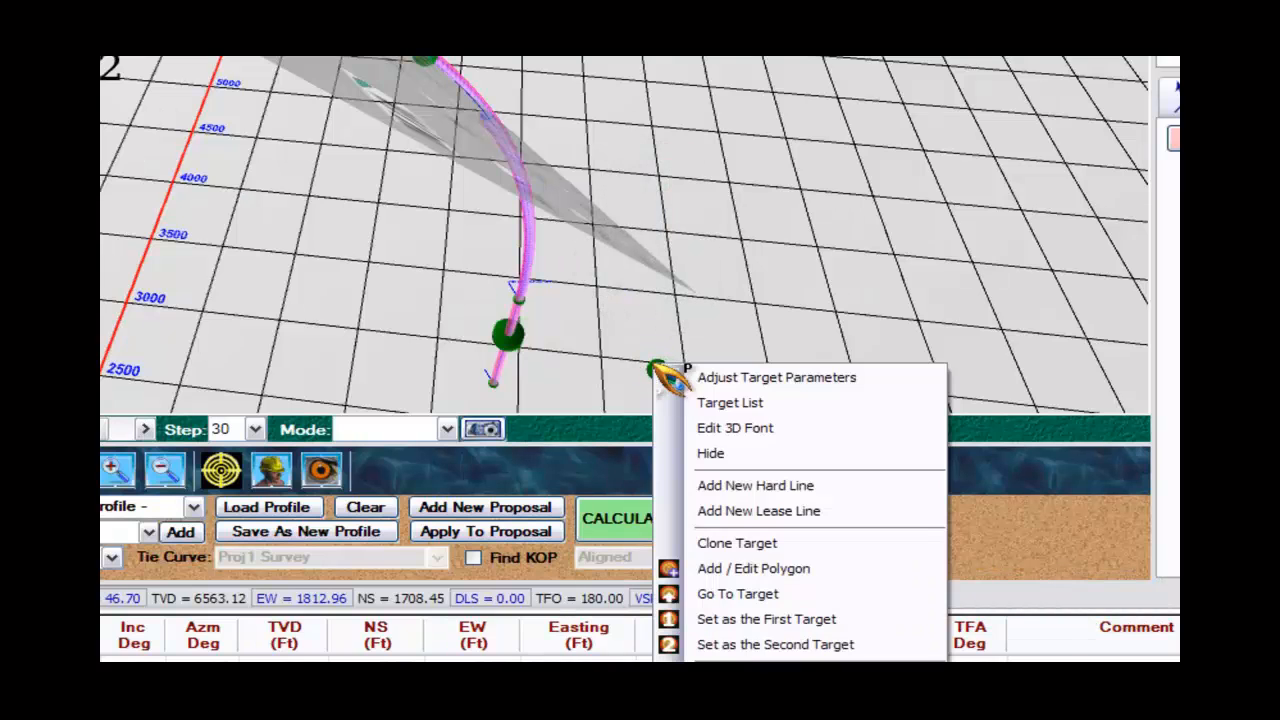
{"action": "left_click", "coordinate": [744, 645]}
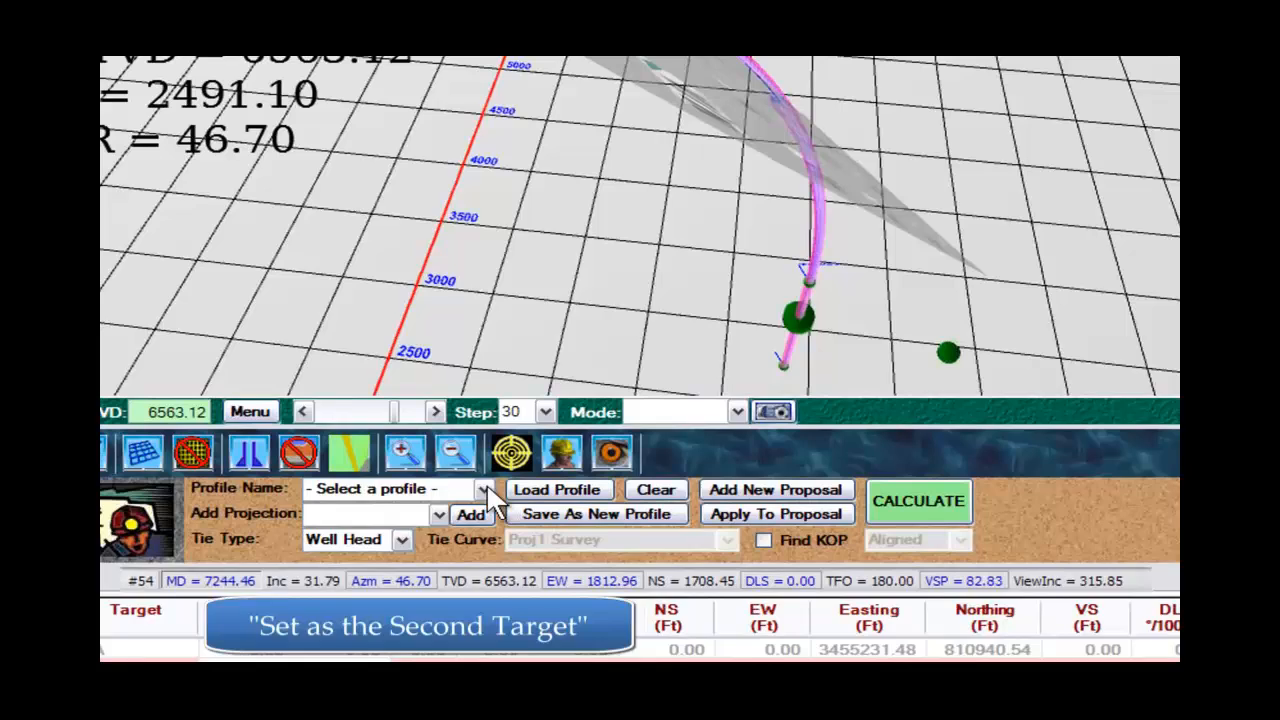
Load the Default Aligned profile into the well planner and acknowledge the first-target request.
{"action": "left_click", "coordinate": [484, 488]}
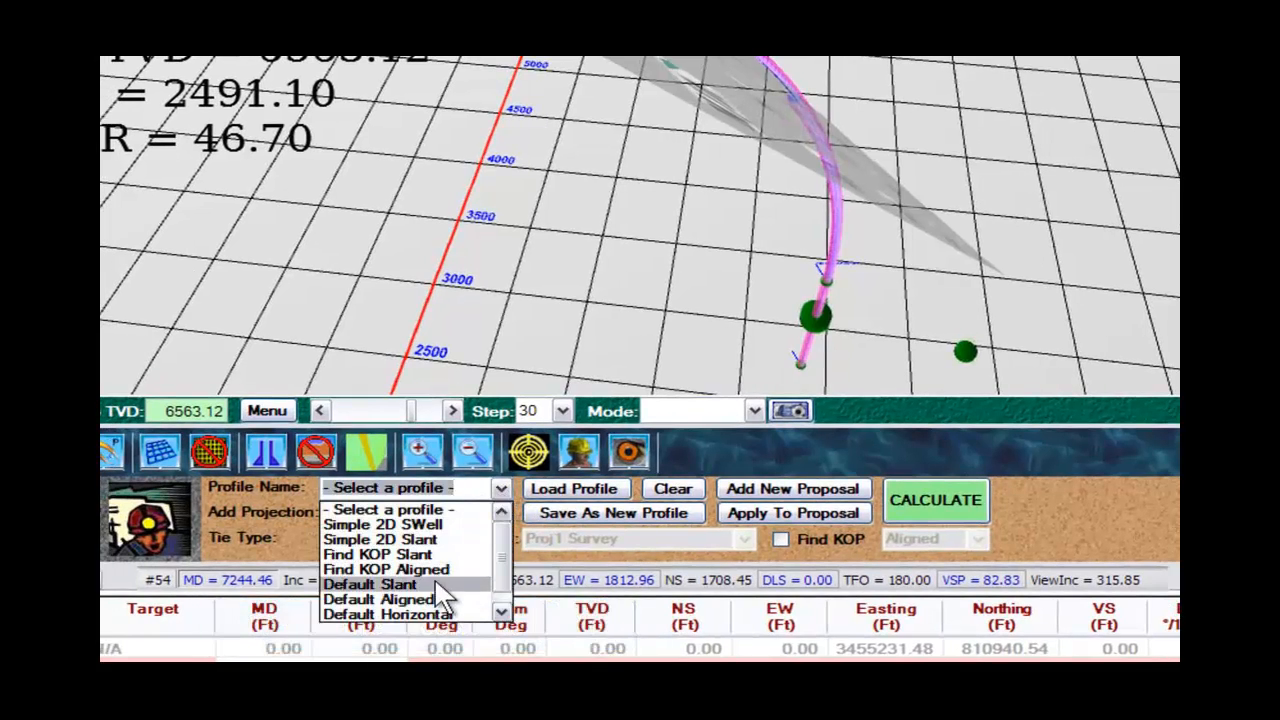
{"action": "left_click", "coordinate": [431, 599]}
{"action": "left_click", "coordinate": [593, 486]}
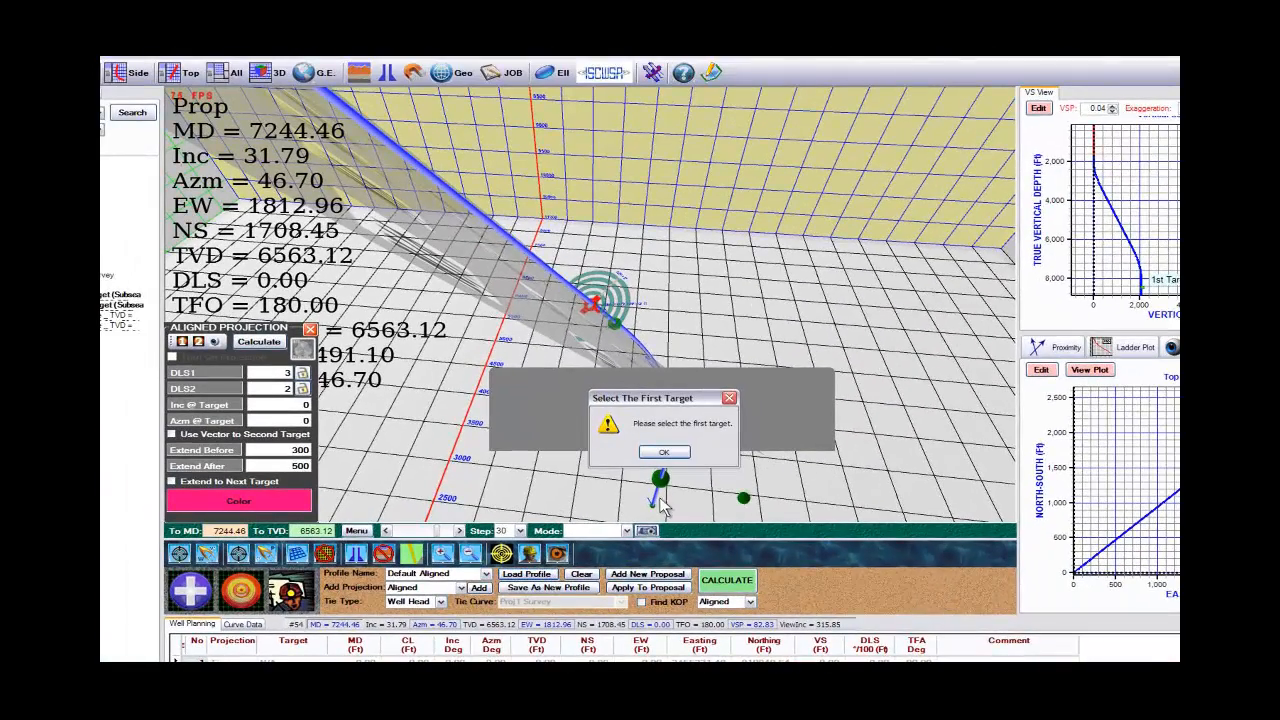
{"action": "left_click", "coordinate": [665, 453]}
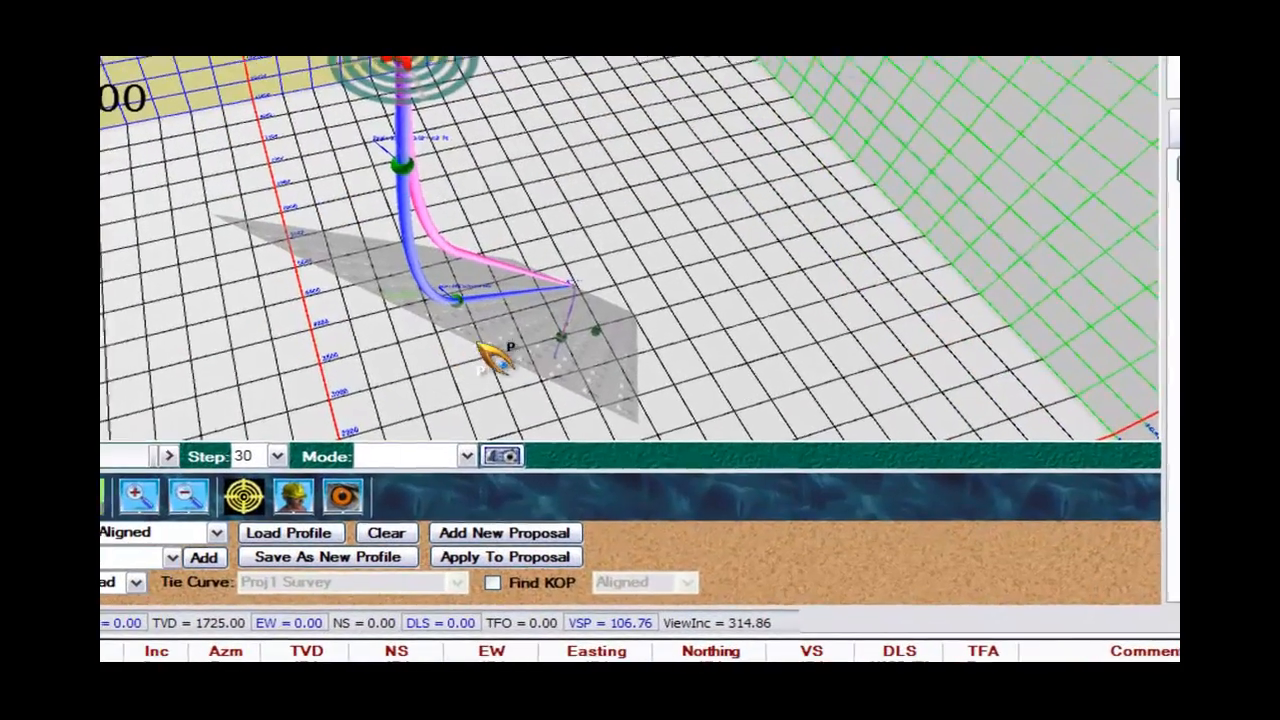
Delete the grey lithology layer around the targets from the 3D view.
{"action": "right_click", "coordinate": [648, 467]}
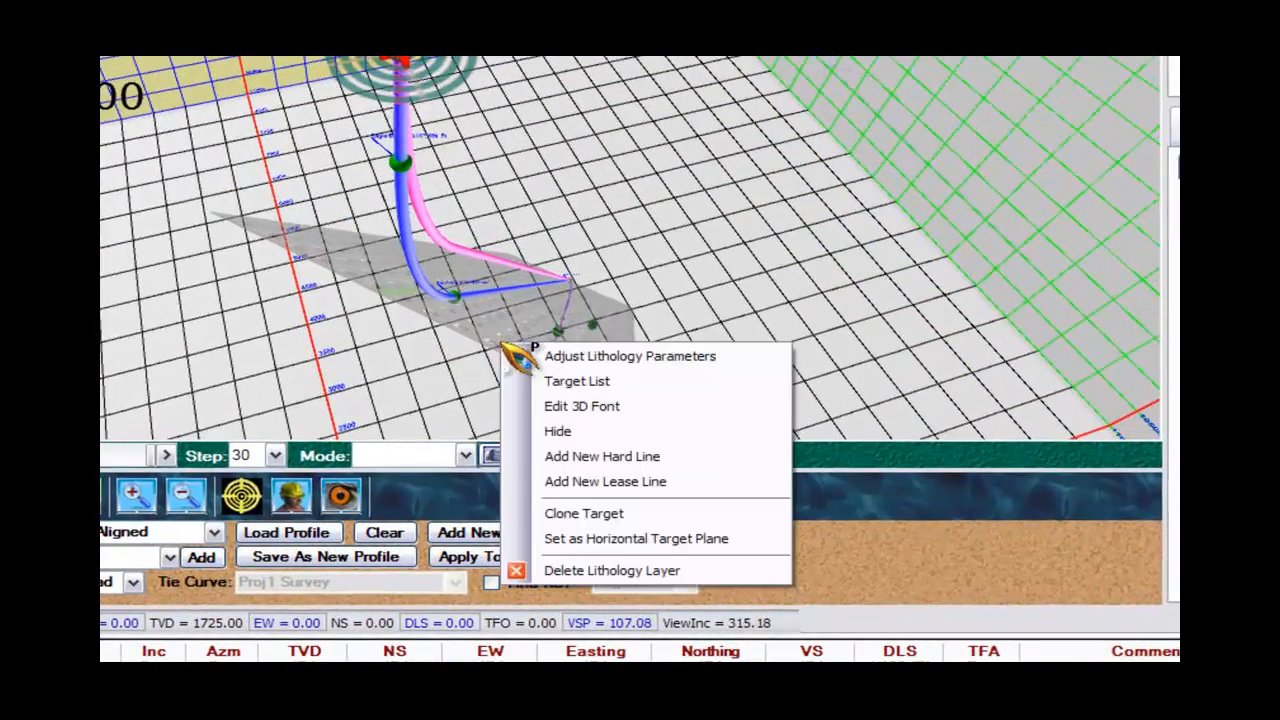
{"action": "left_click", "coordinate": [641, 571]}
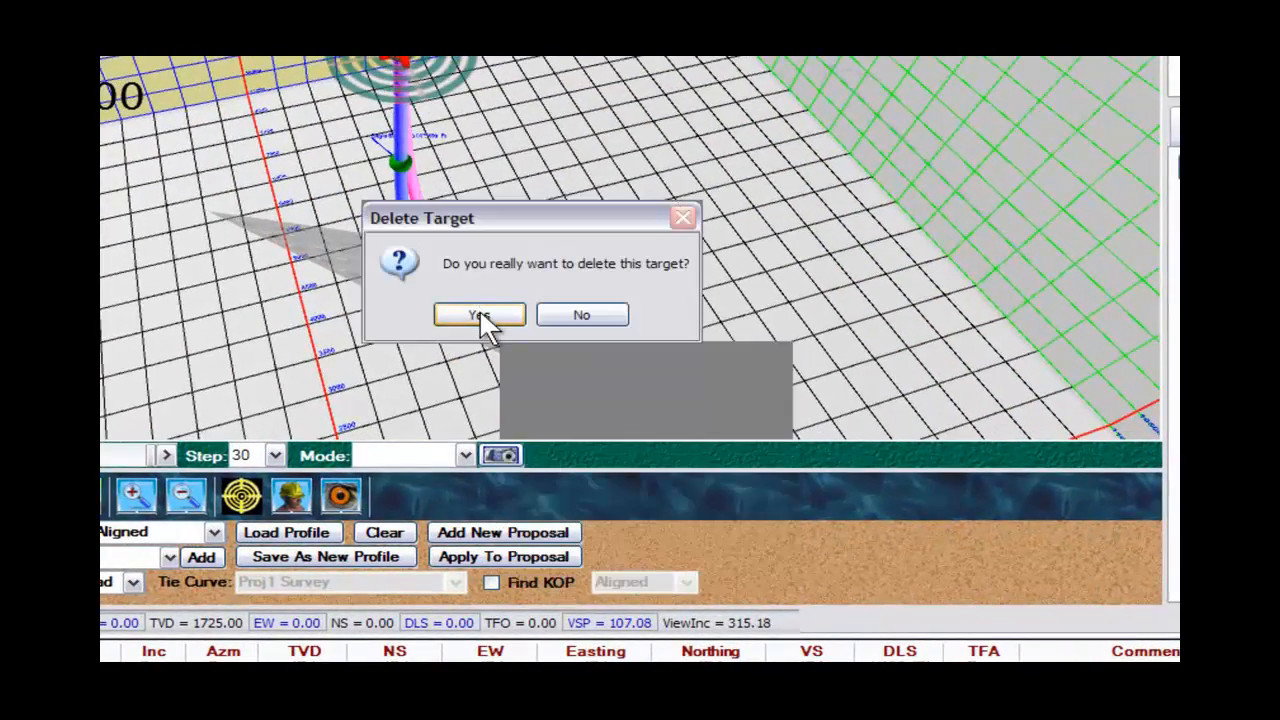
{"action": "left_click", "coordinate": [479, 314]}
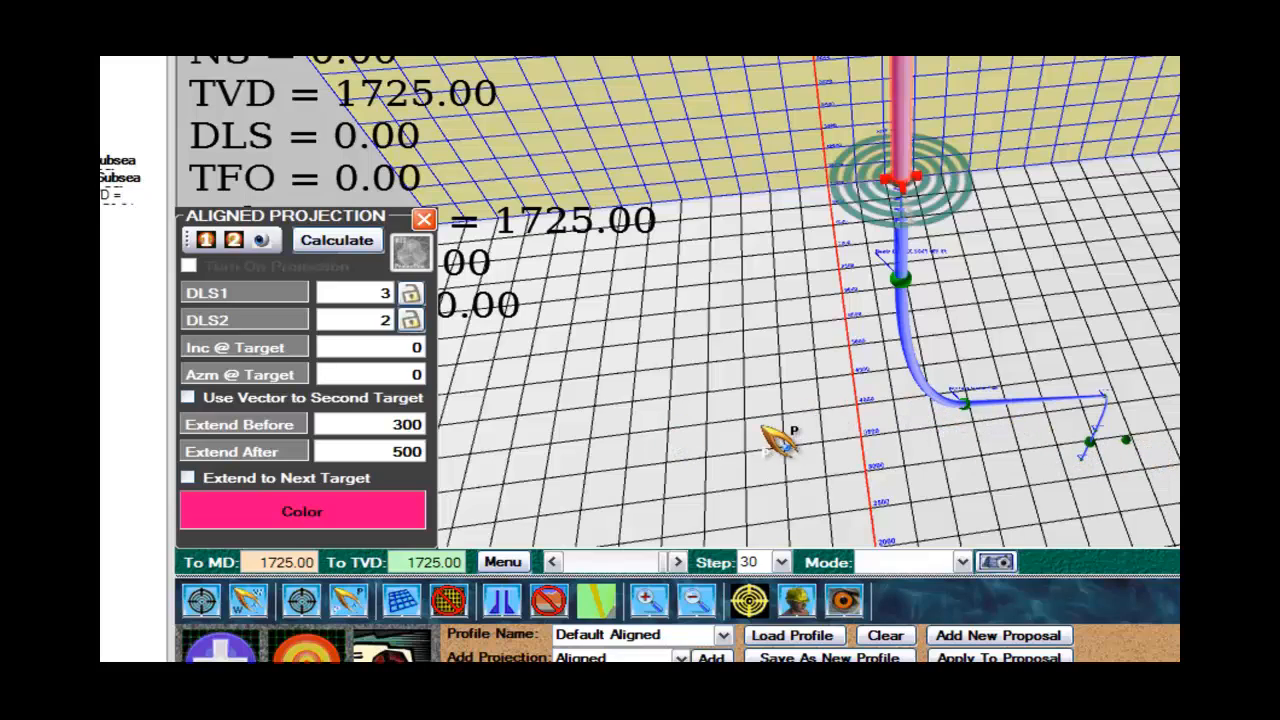
Make the aligned projection use the vector to the second target, assigning the target off the well path as second target.
{"action": "left_click", "coordinate": [196, 396]}
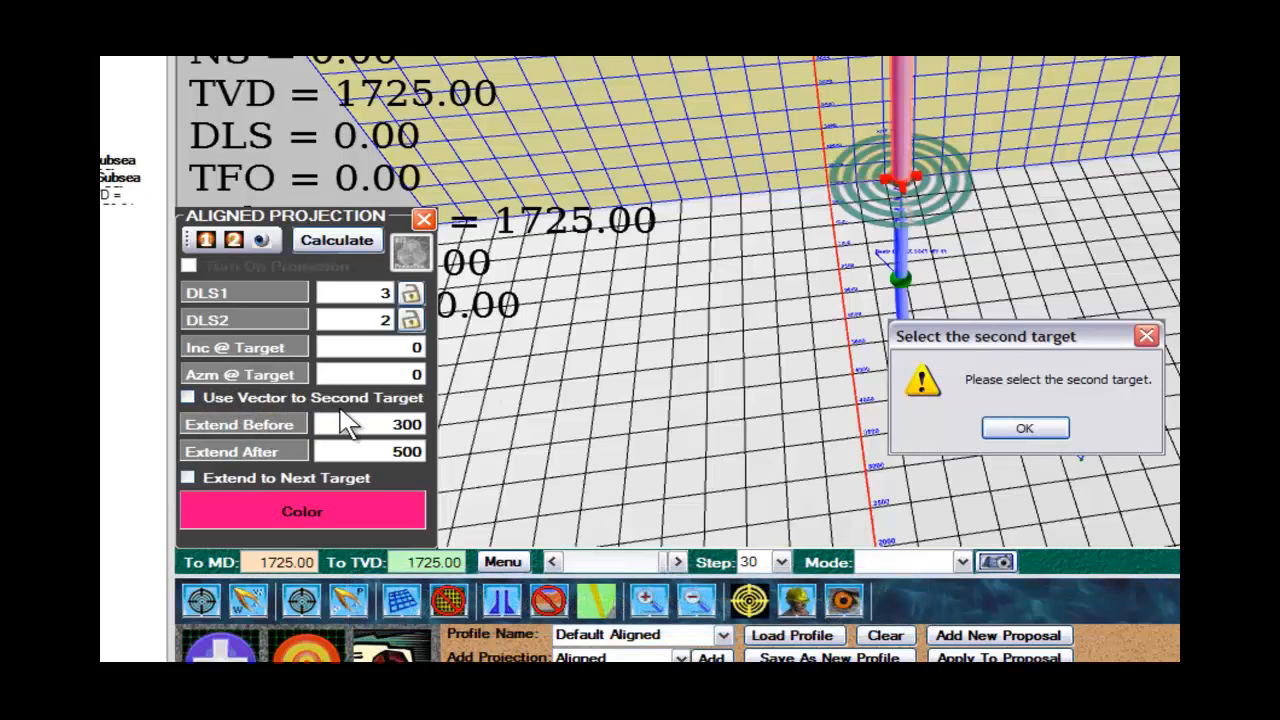
{"action": "left_click", "coordinate": [1066, 430]}
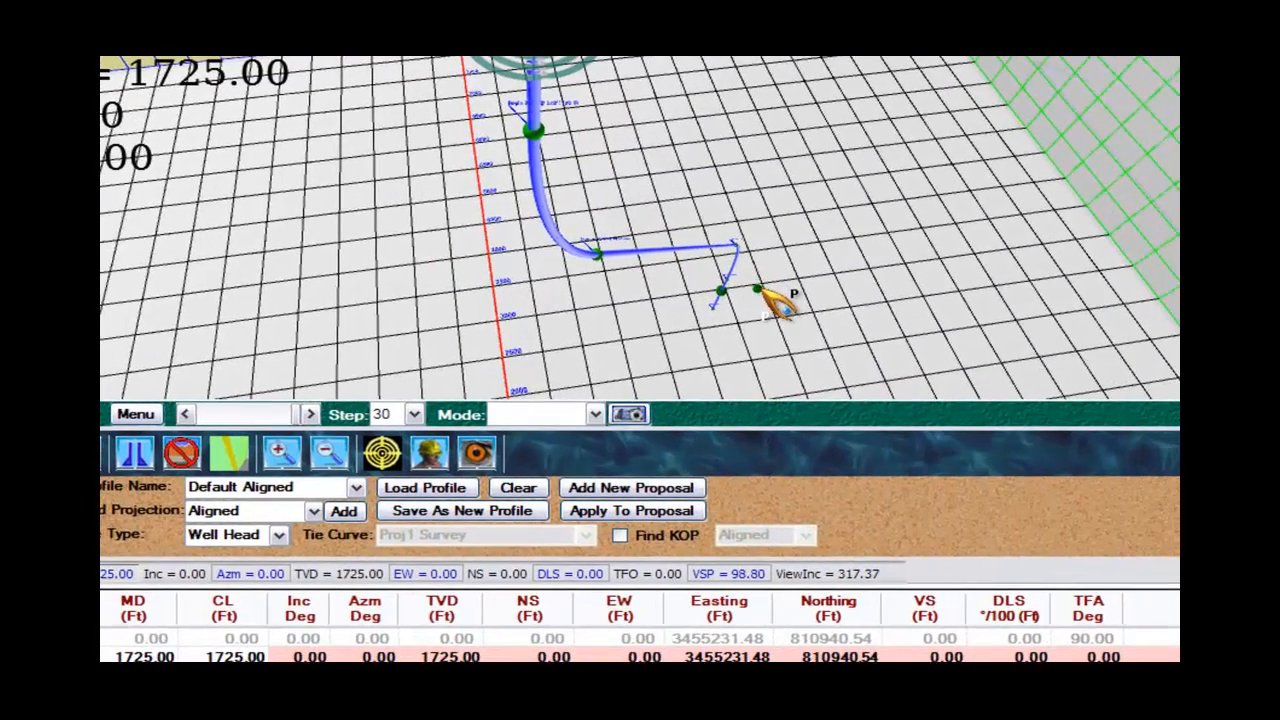
{"action": "right_click", "coordinate": [1124, 440]}
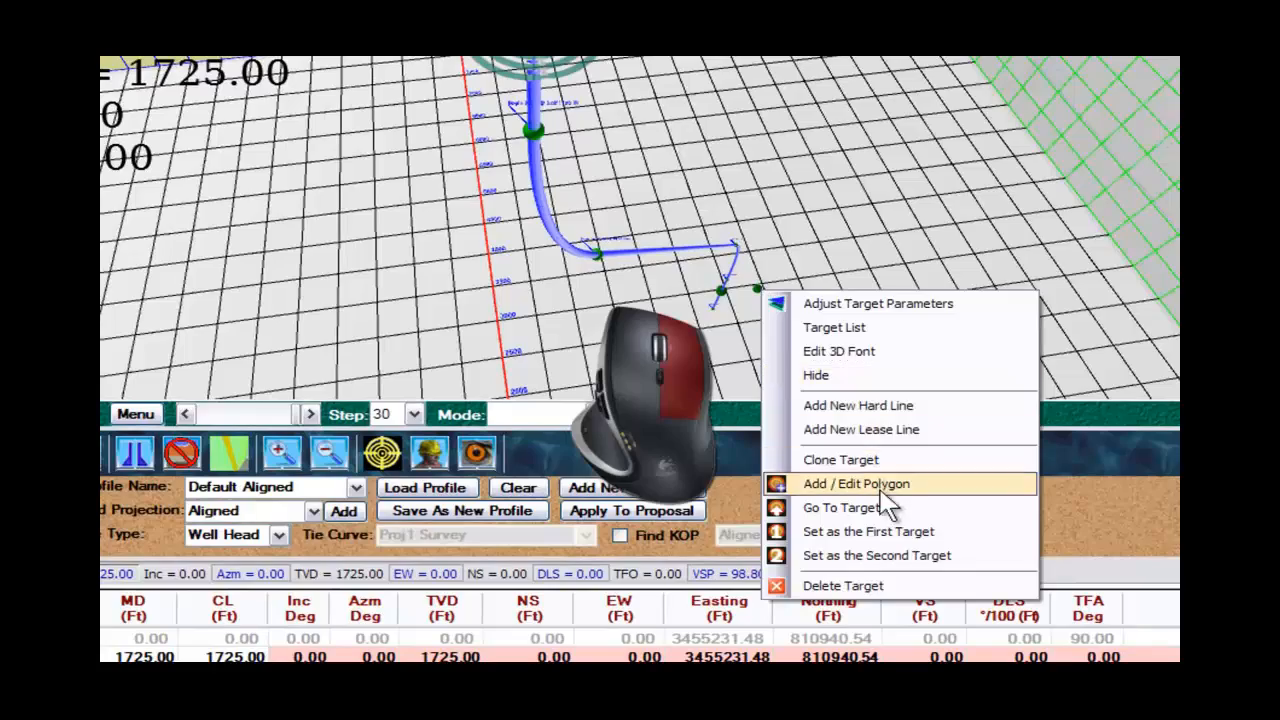
{"action": "left_click", "coordinate": [928, 560]}
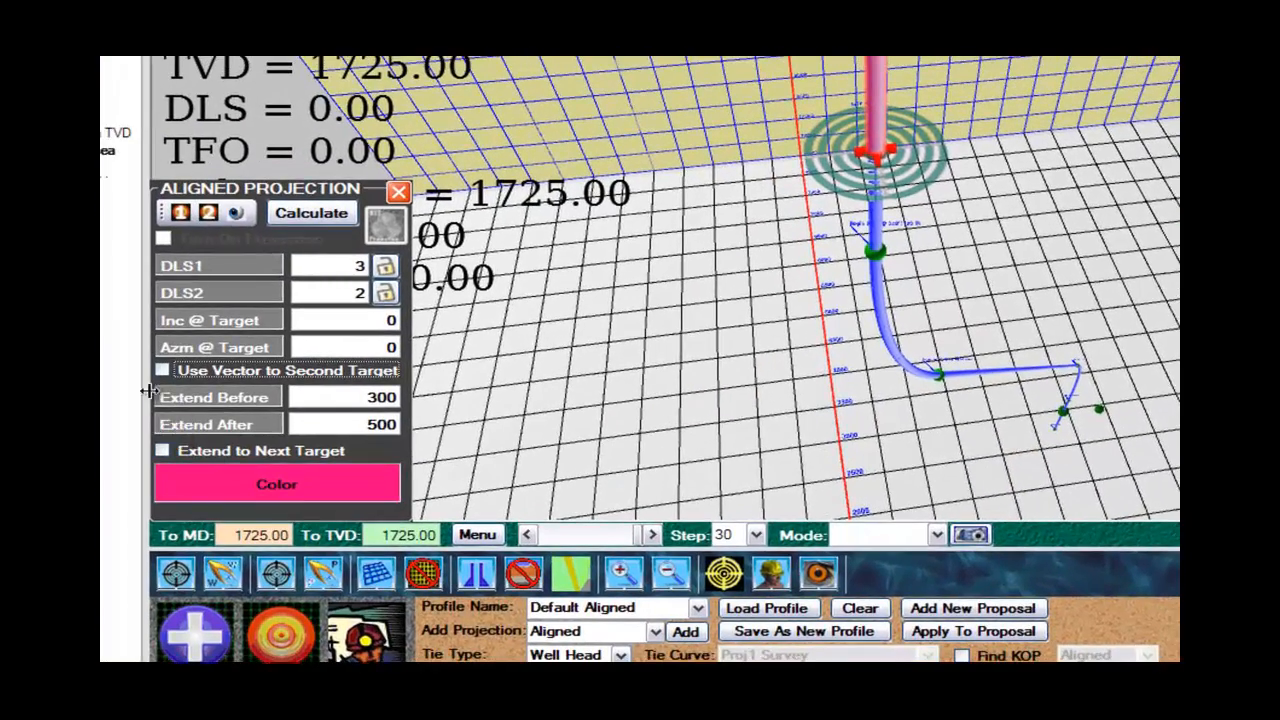
{"action": "left_click", "coordinate": [163, 371]}
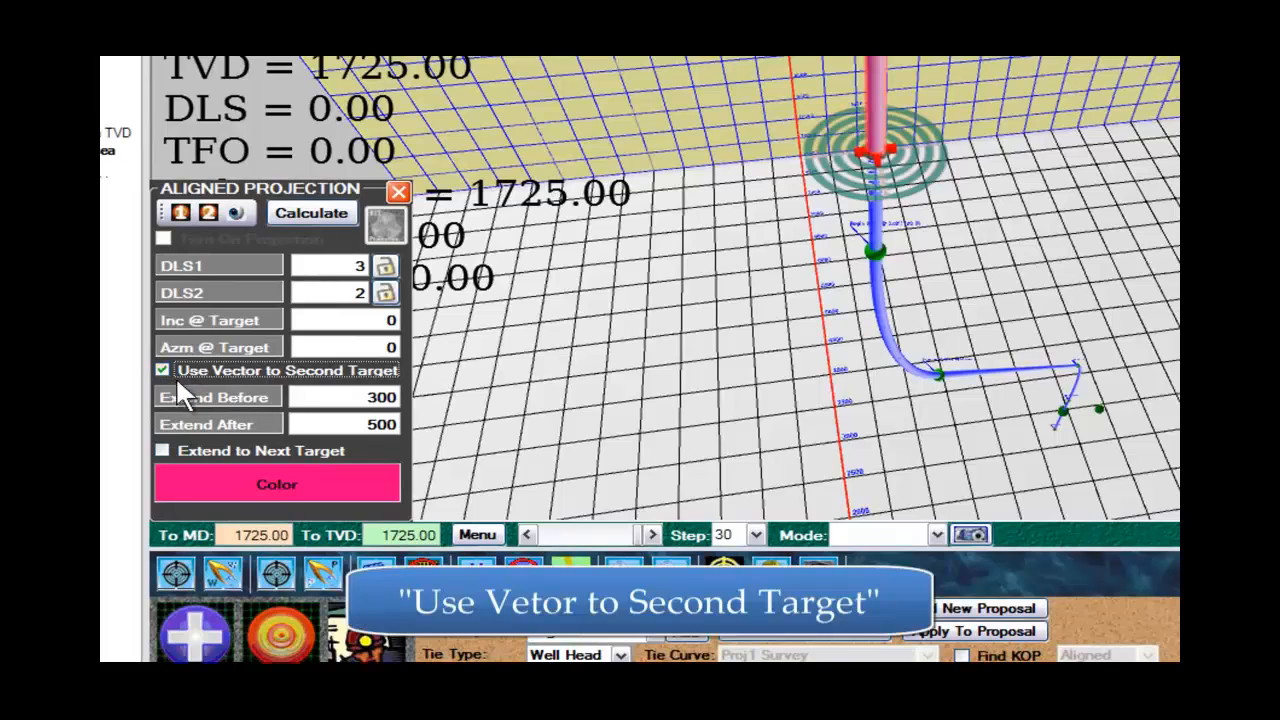
Extend the aligned projection to the next target and calculate it with the target on the well path as first target.
{"action": "left_click", "coordinate": [165, 452]}
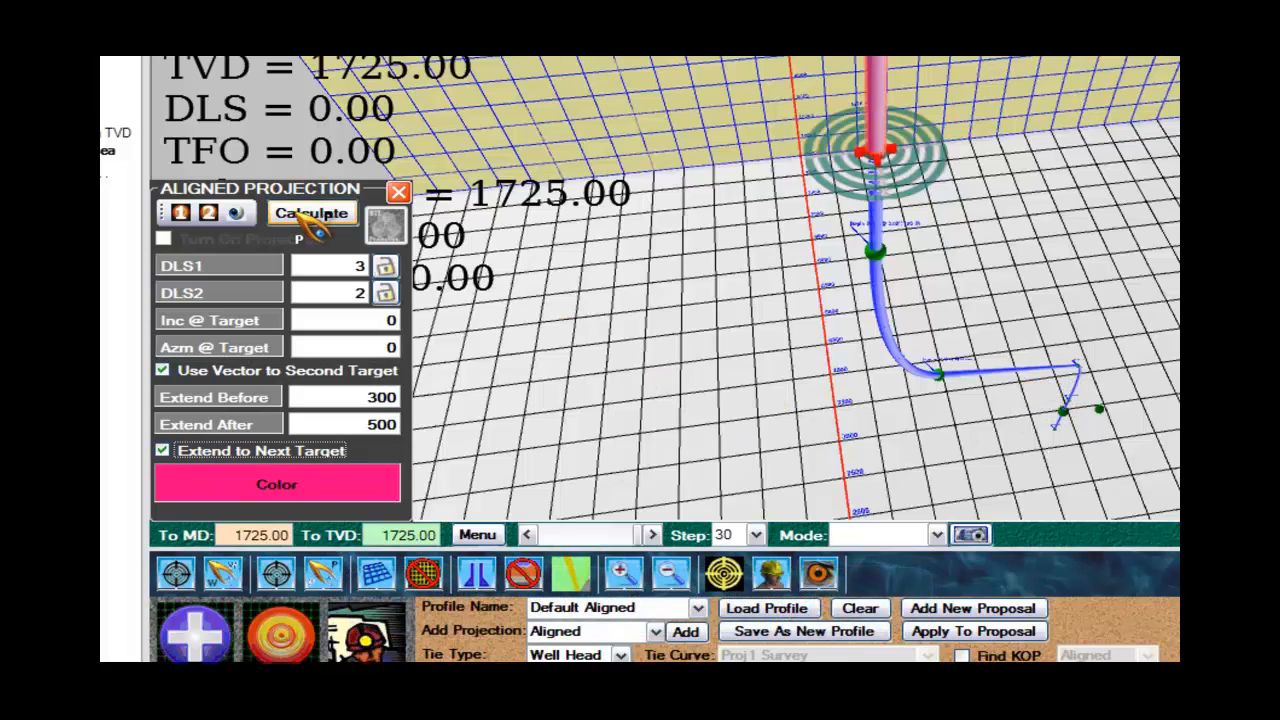
{"action": "left_click", "coordinate": [310, 216]}
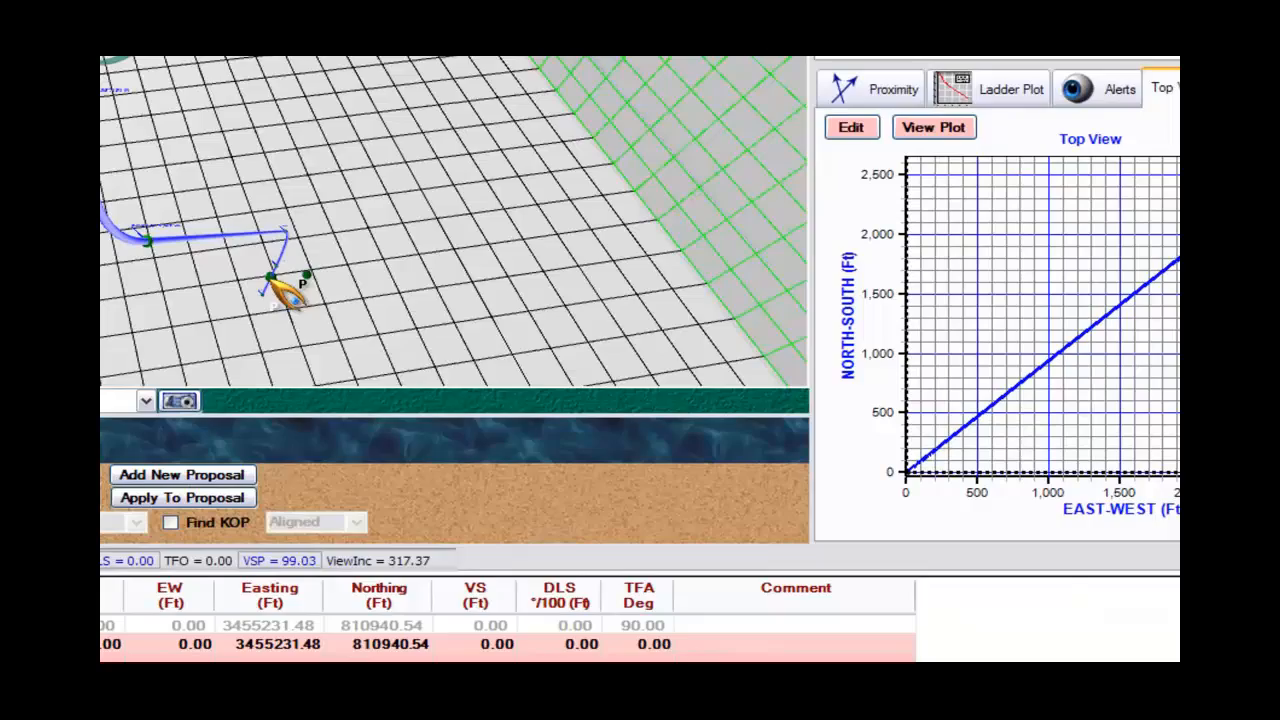
{"action": "right_click", "coordinate": [276, 290]}
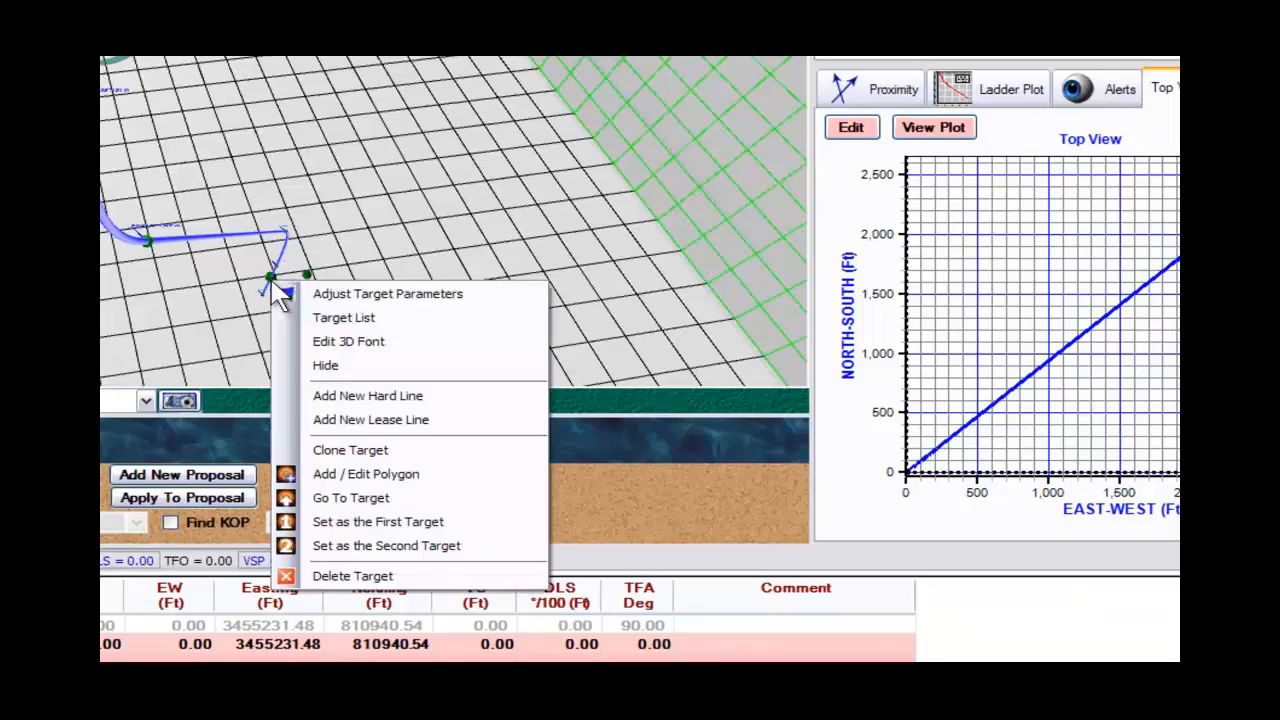
{"action": "left_click", "coordinate": [413, 522]}
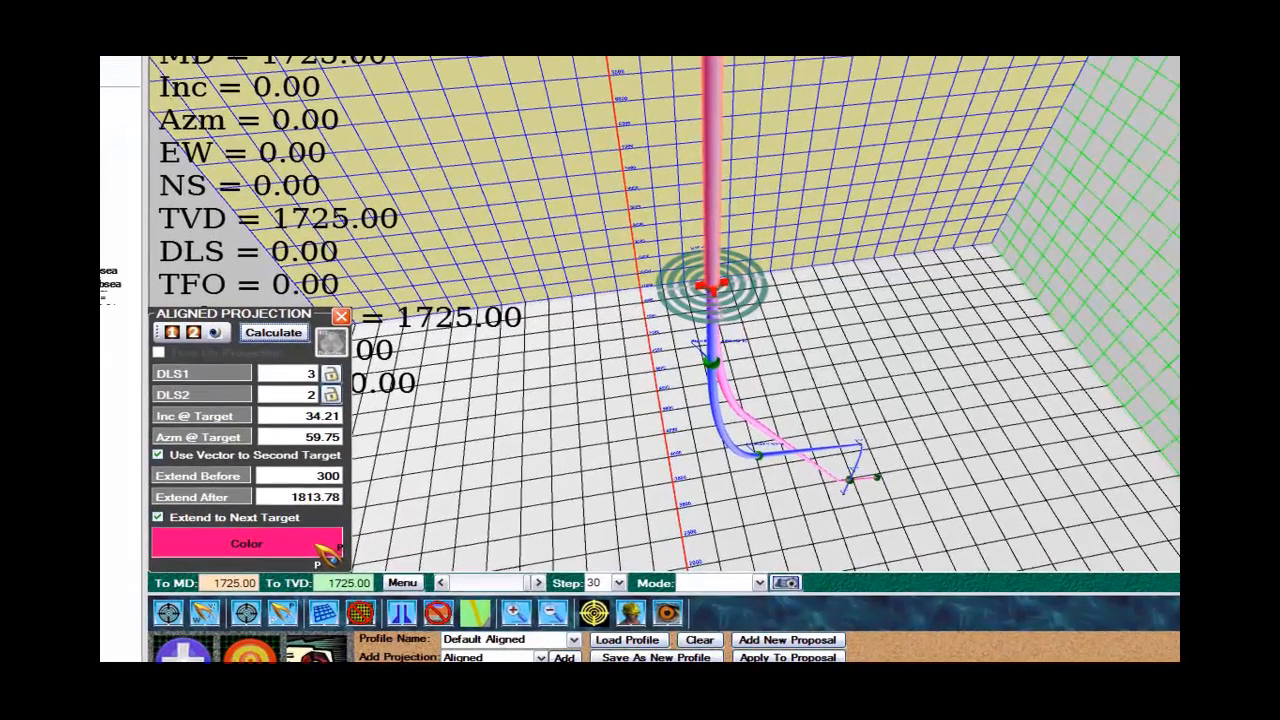
Change the aligned projection's color to the dark red basic color.
{"action": "left_click", "coordinate": [322, 552]}
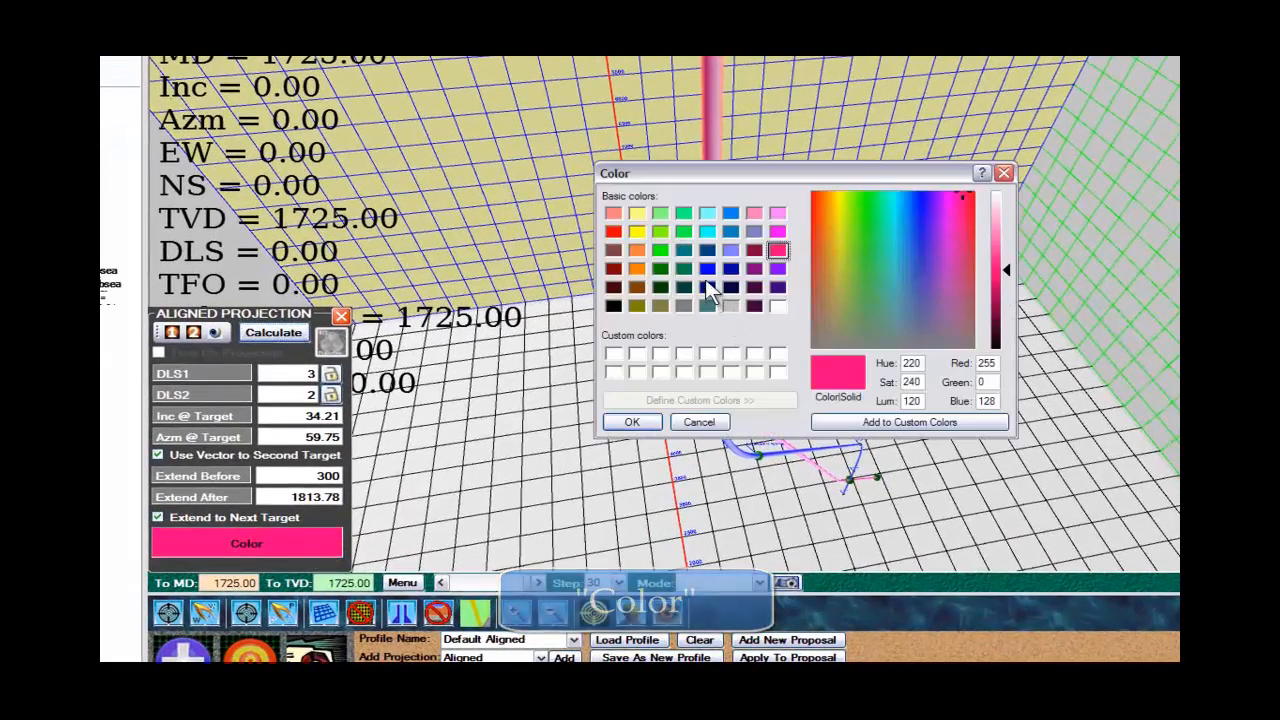
{"action": "left_click", "coordinate": [613, 269]}
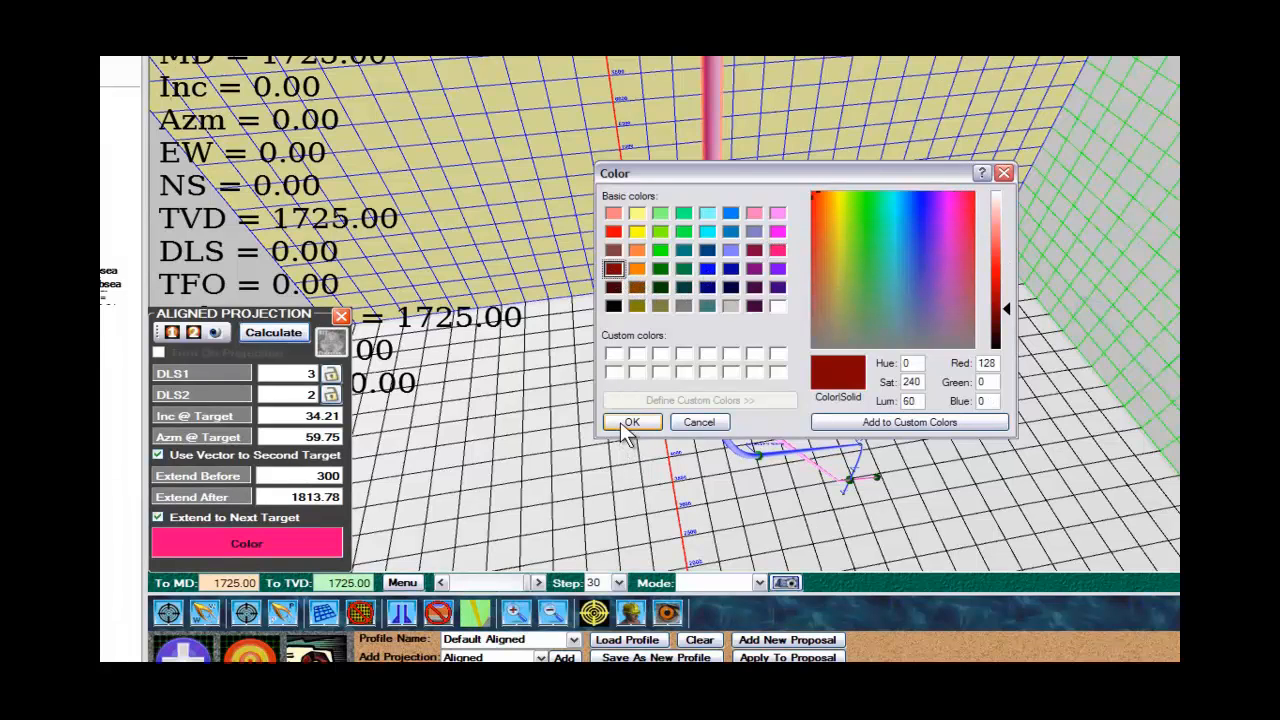
{"action": "left_click", "coordinate": [622, 422]}
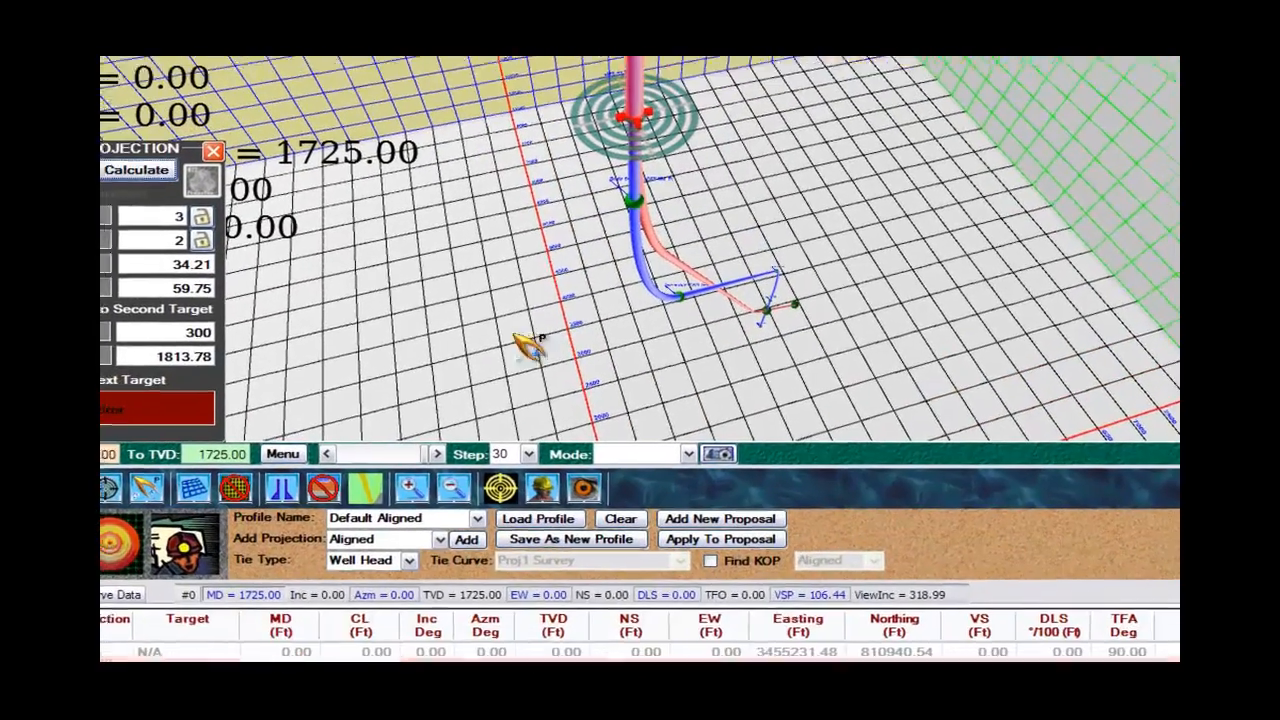
{"action": "left_click", "coordinate": [636, 645]}
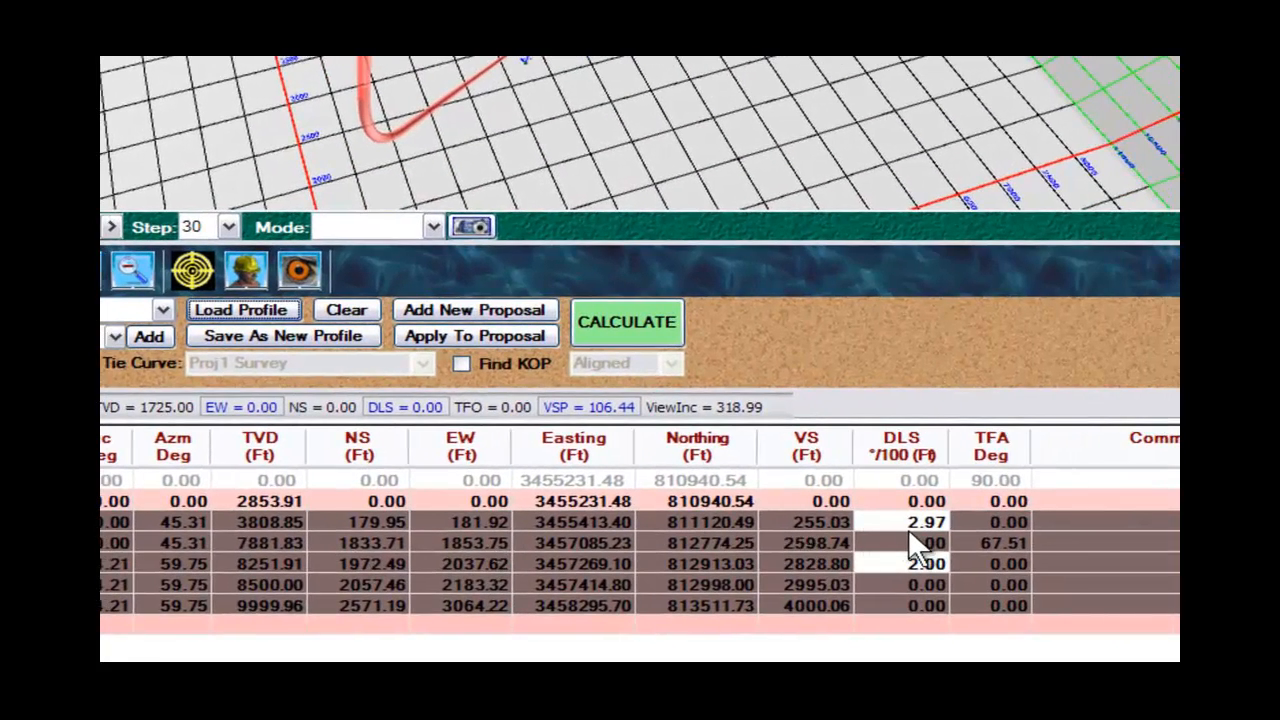
Set the DLS of the first aligned curve to 3 and of the second to 1, and recalculate the plan.
{"action": "left_click", "coordinate": [906, 521]}
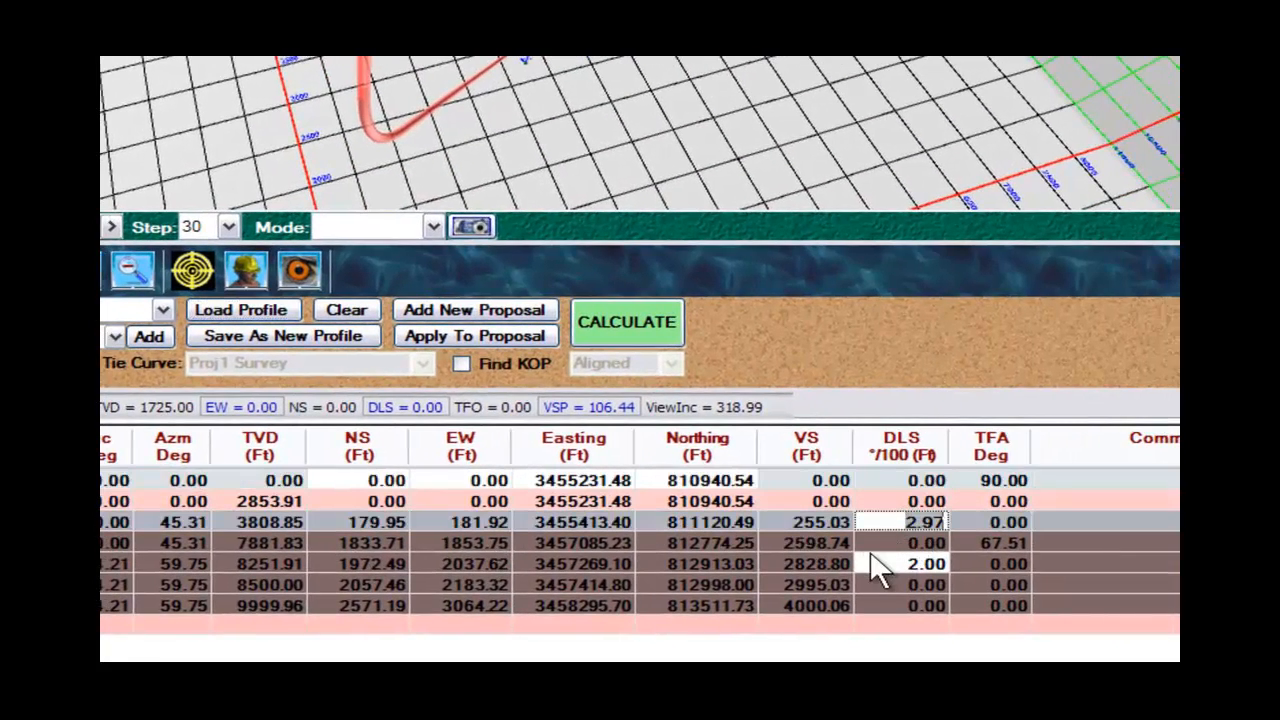
{"action": "type", "text": "3"}
{"action": "key", "text": "Tab"}
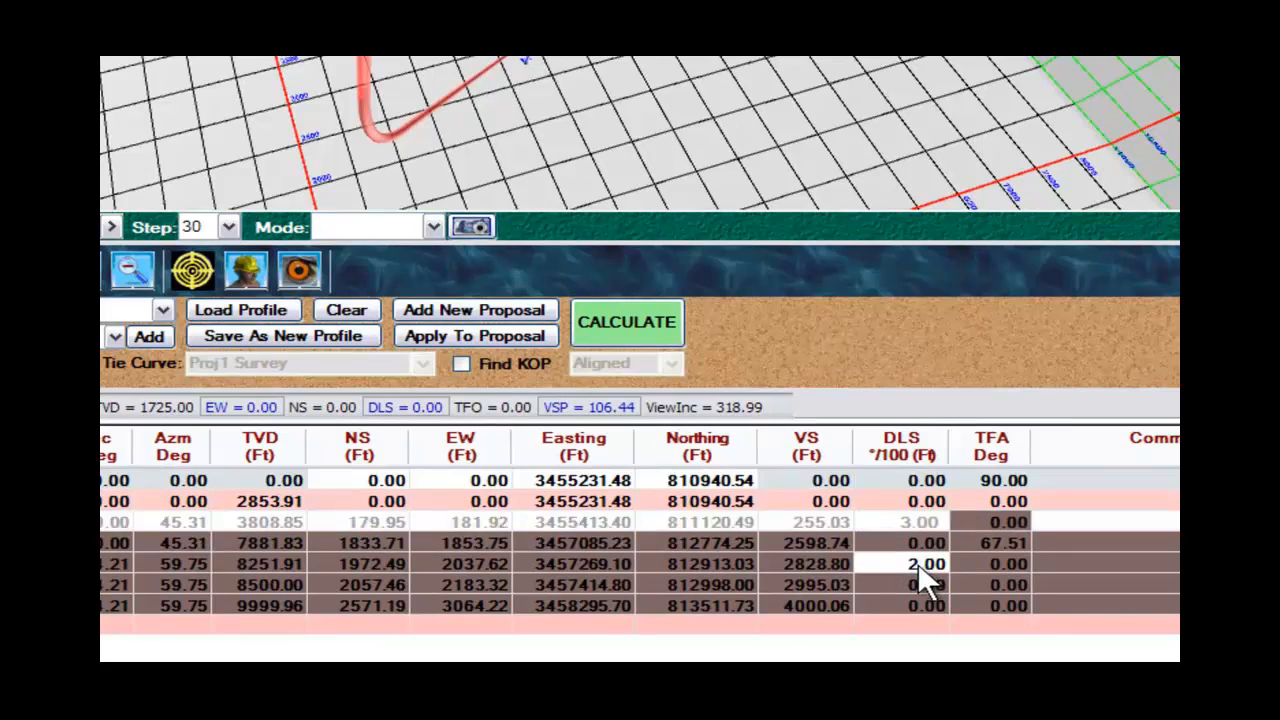
{"action": "left_click", "coordinate": [912, 565]}
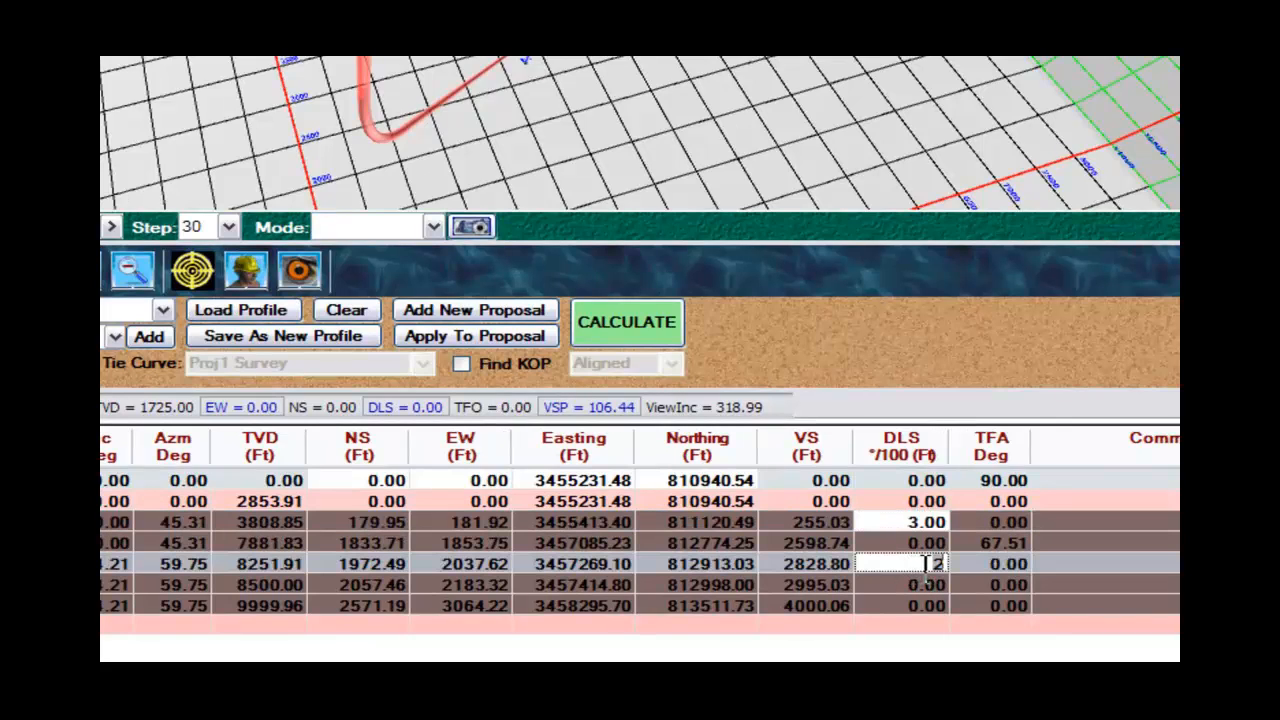
{"action": "type", "text": "1"}
{"action": "left_click", "coordinate": [628, 328]}
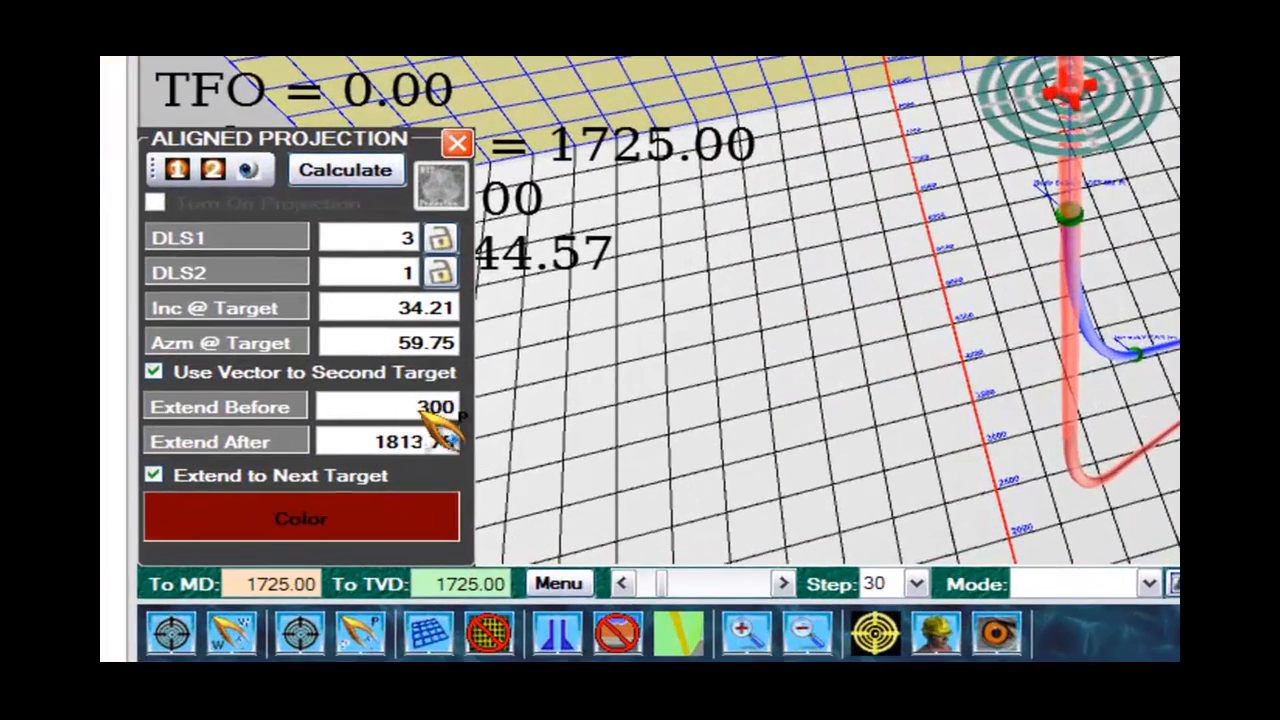
Set the aligned projection's Extend Before to 200 and Extend After to 2000, and recalculate the plan.
{"action": "double_click", "coordinate": [430, 408]}
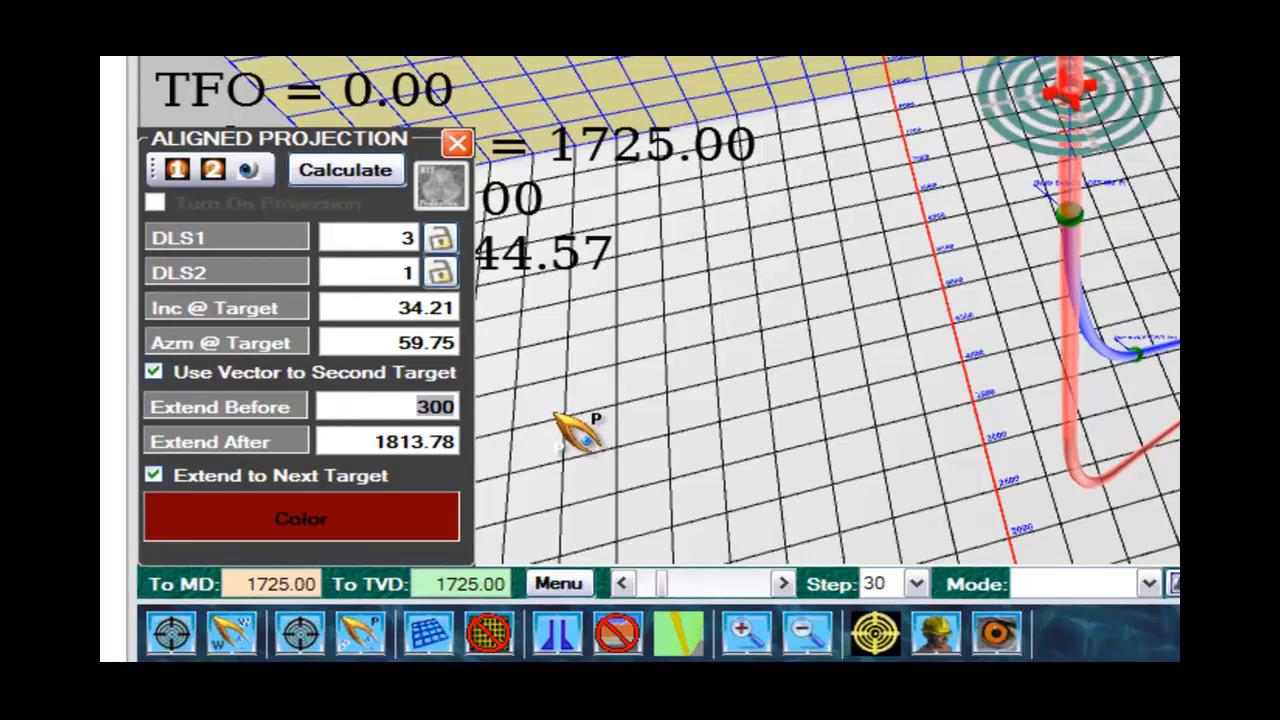
{"action": "type", "text": "200"}
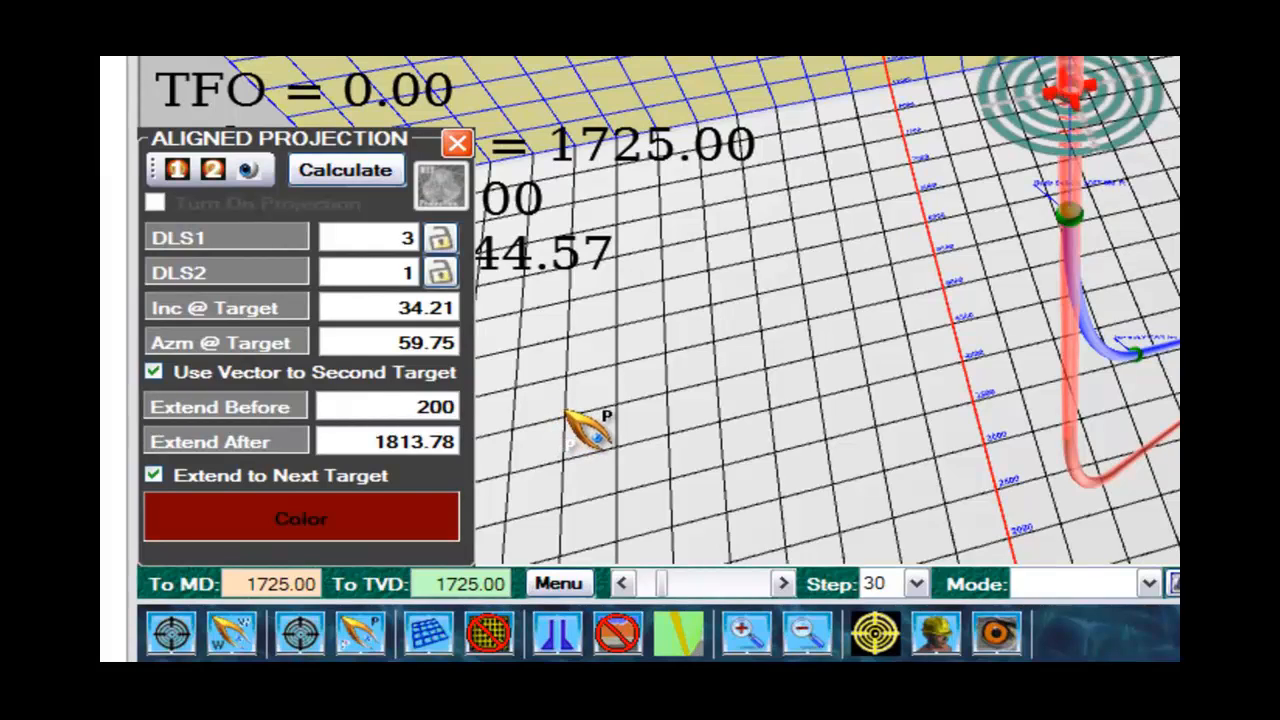
{"action": "left_click", "coordinate": [418, 441]}
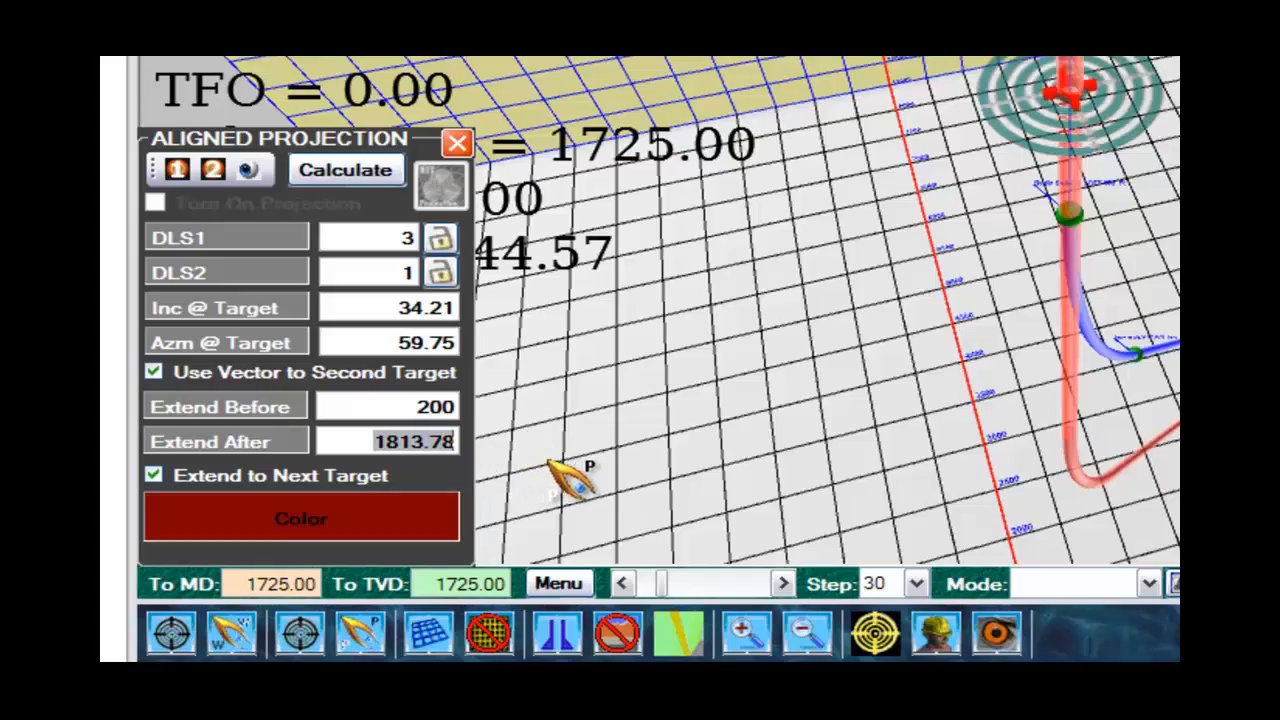
{"action": "type", "text": "2000"}
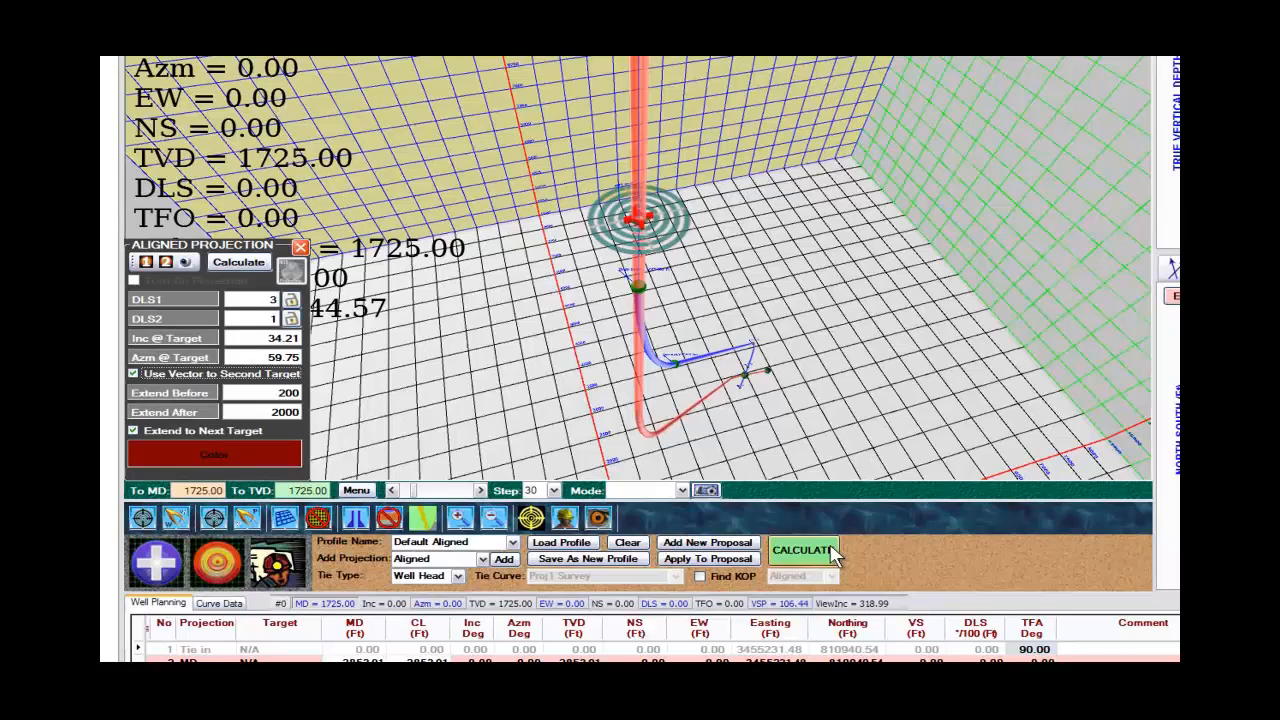
{"action": "left_click", "coordinate": [833, 552]}
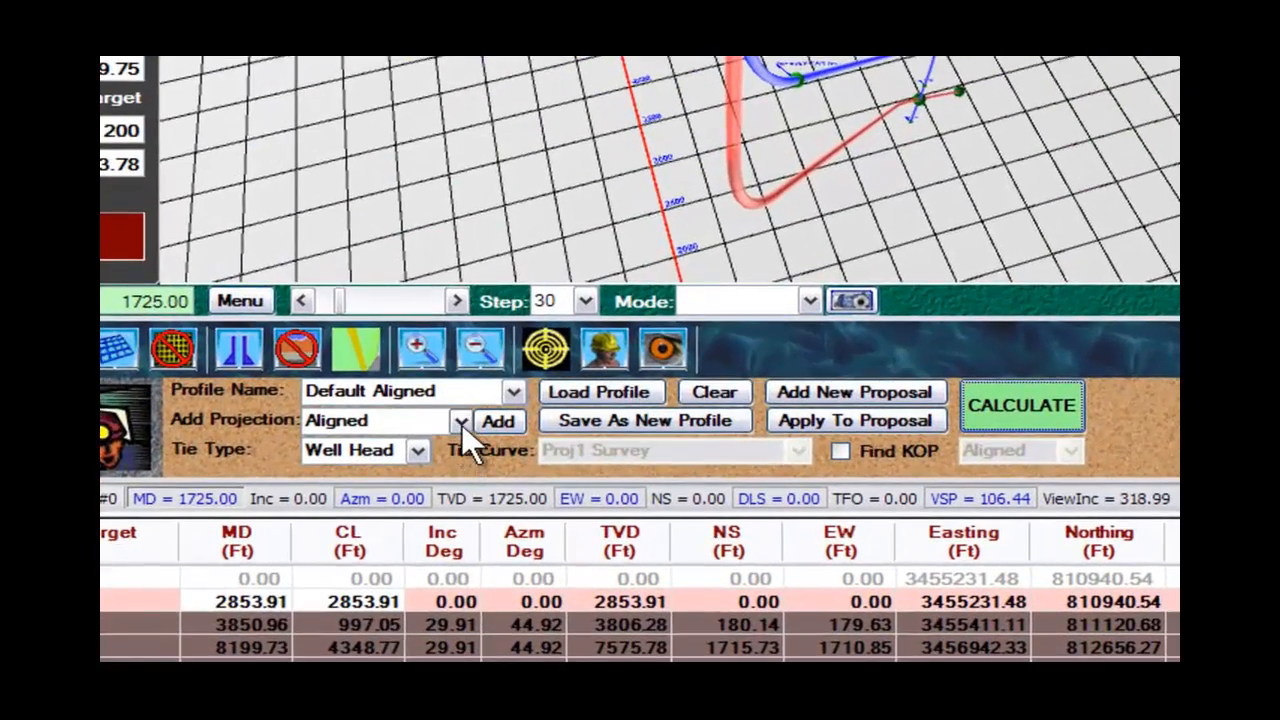
Add an MD projection to the end of the well plan, after the second target.
{"action": "left_click", "coordinate": [461, 422]}
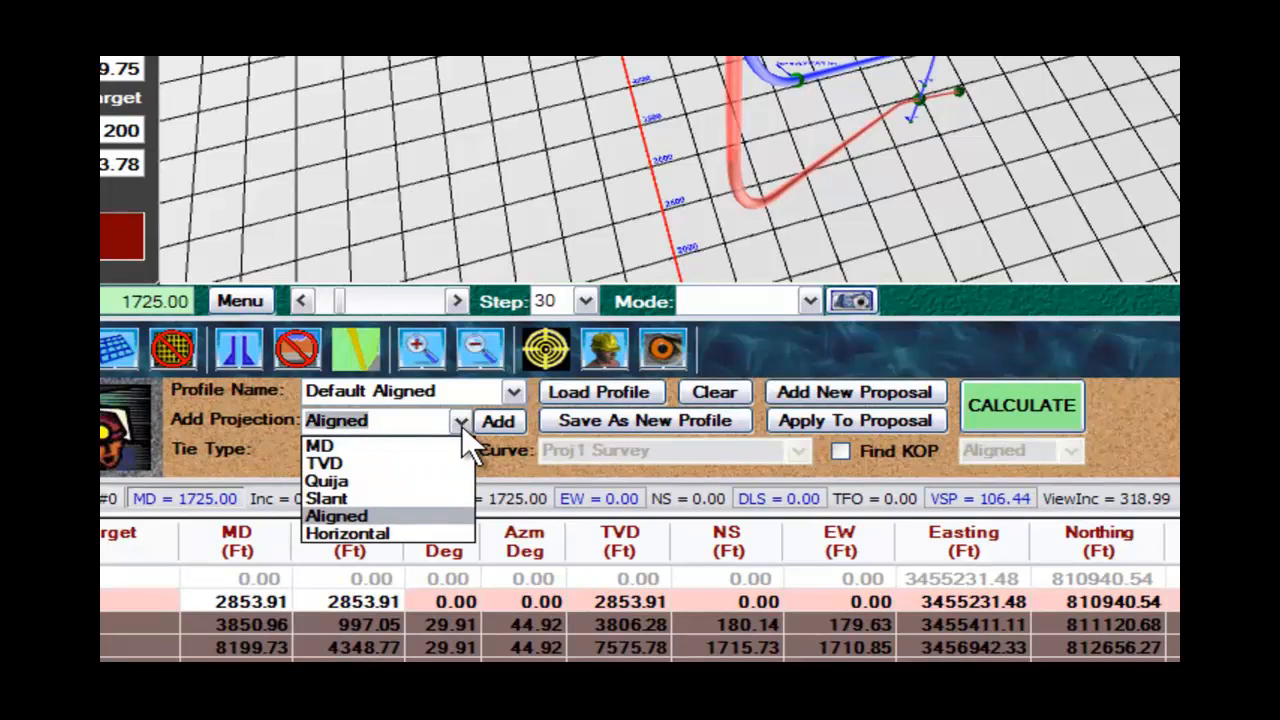
{"action": "left_click", "coordinate": [349, 445]}
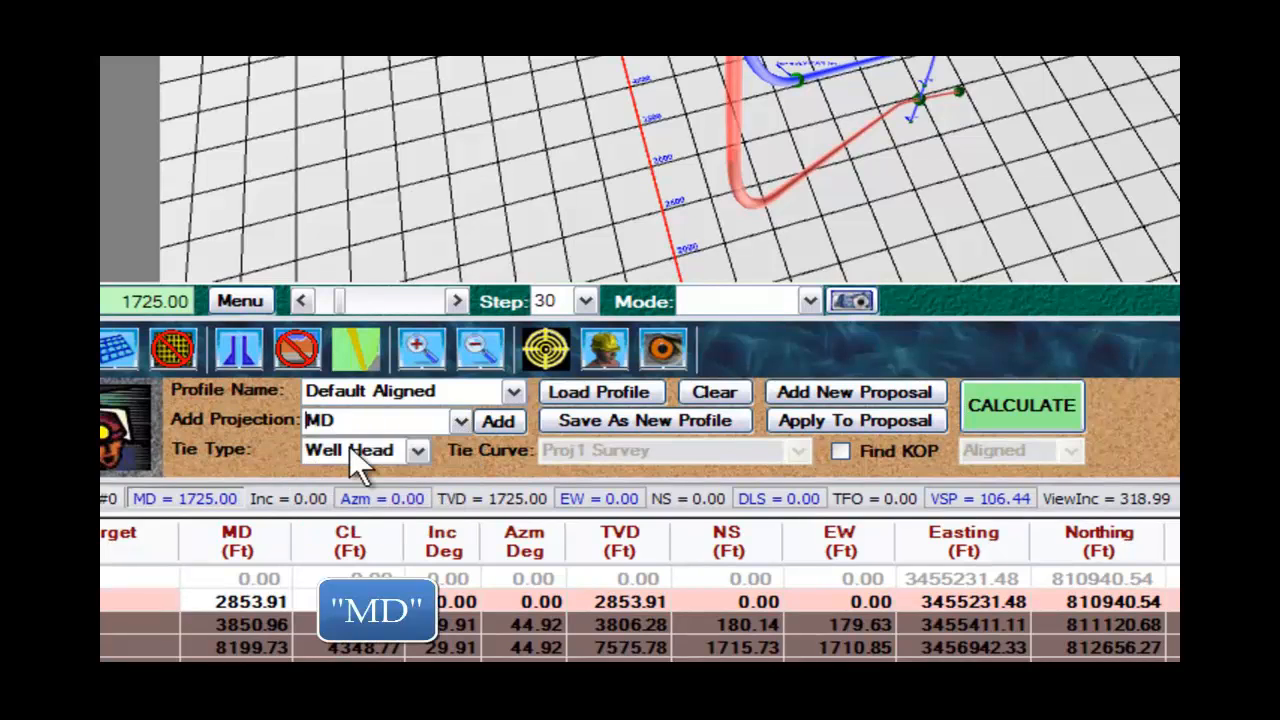
{"action": "left_click", "coordinate": [514, 418]}
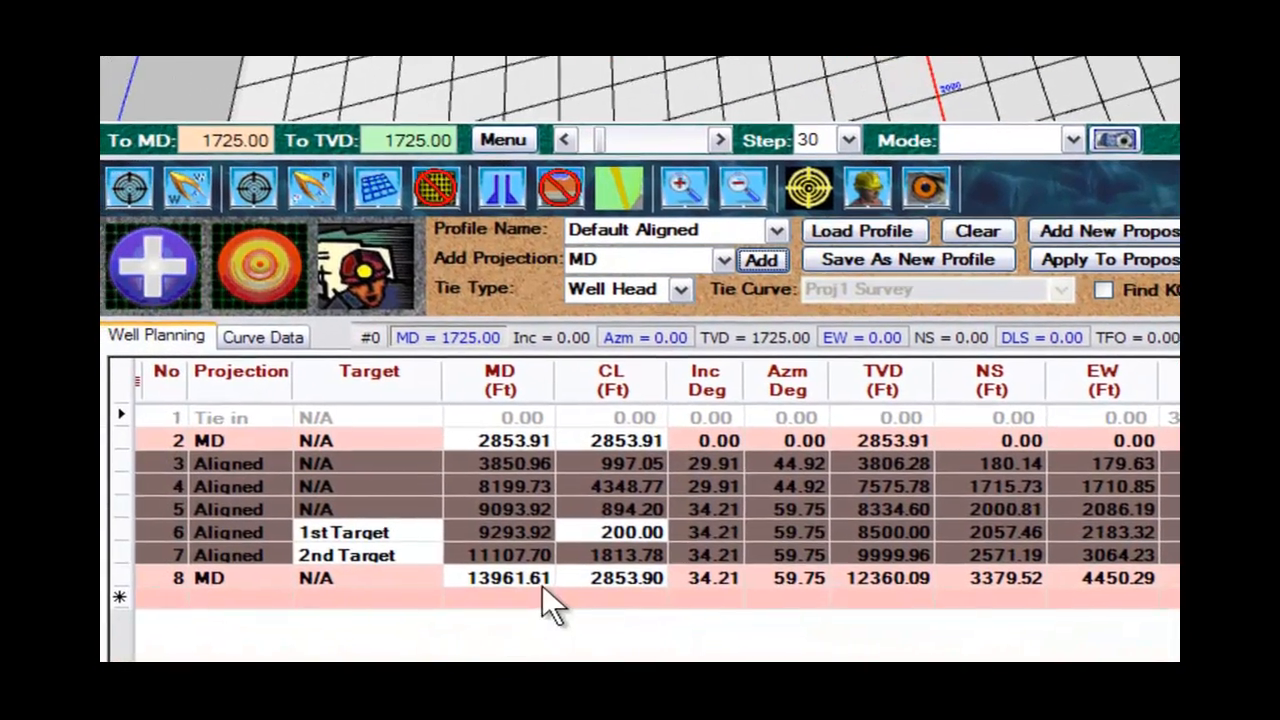
Set the course length of the last MD projection to 300 ft and recalculate the plan.
{"action": "left_click", "coordinate": [514, 576]}
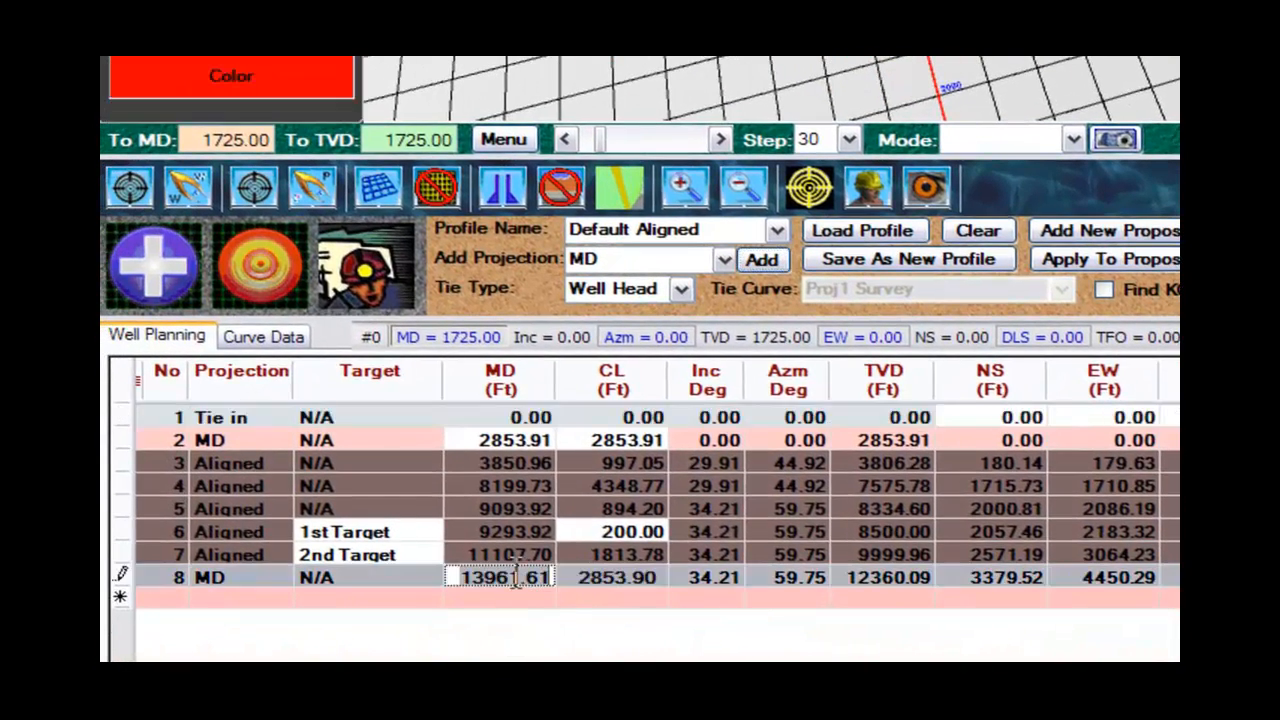
{"action": "left_click", "coordinate": [591, 586]}
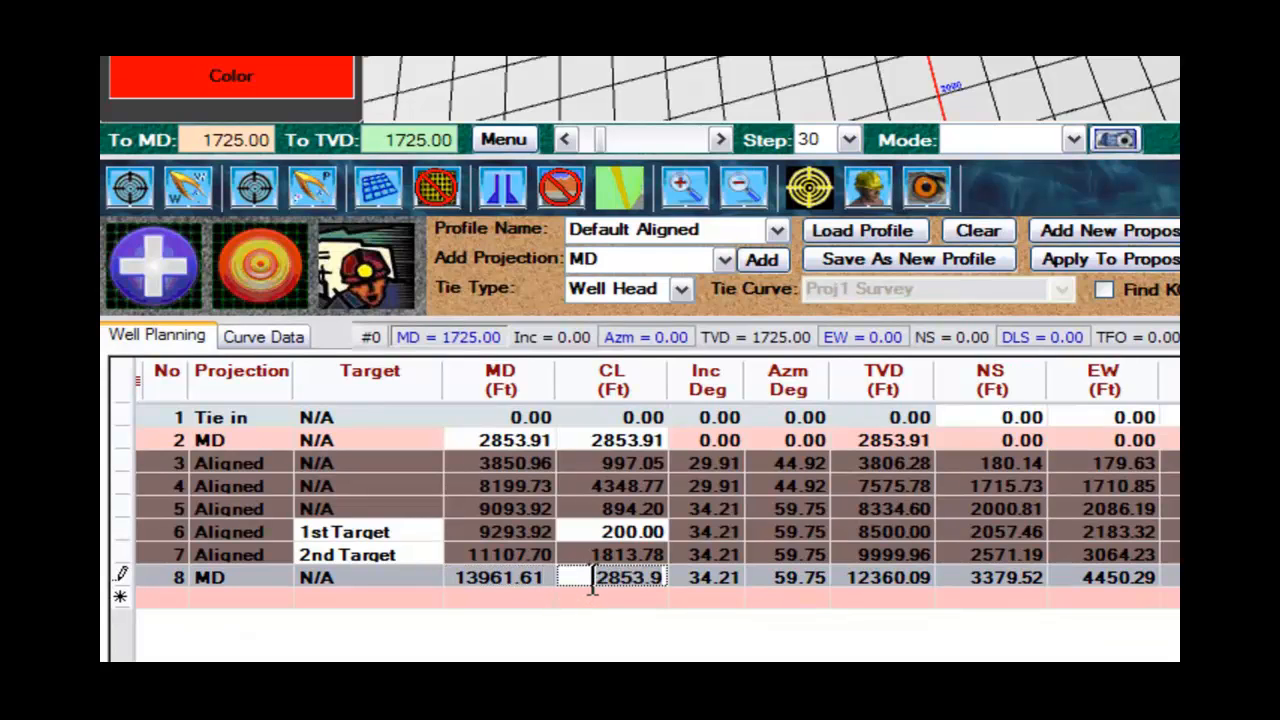
{"action": "key", "text": "Delete"}
{"action": "key", "text": "Delete"}
{"action": "key", "text": "Delete"}
{"action": "key", "text": "Delete"}
{"action": "key", "text": "Delete"}
{"action": "key", "text": "Delete"}
{"action": "key", "text": "Delete"}
{"action": "type", "text": "300"}
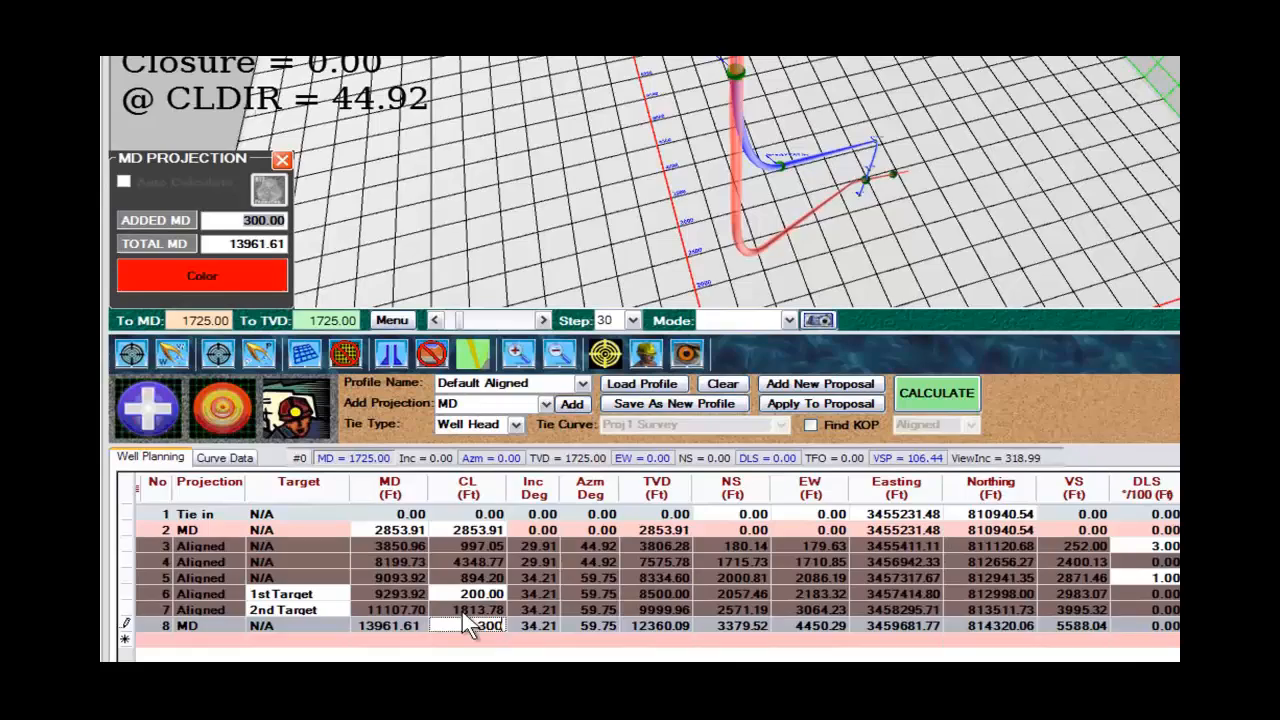
{"action": "key", "text": "Return"}
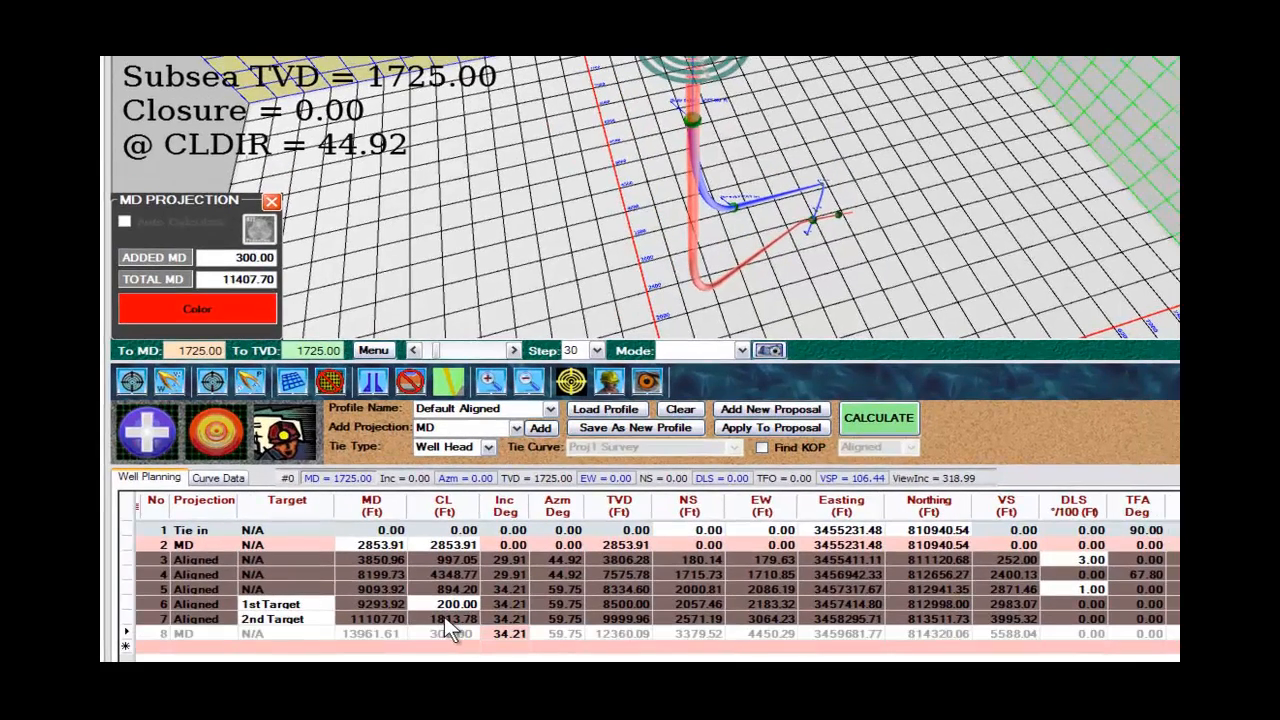
{"action": "left_click", "coordinate": [900, 411]}
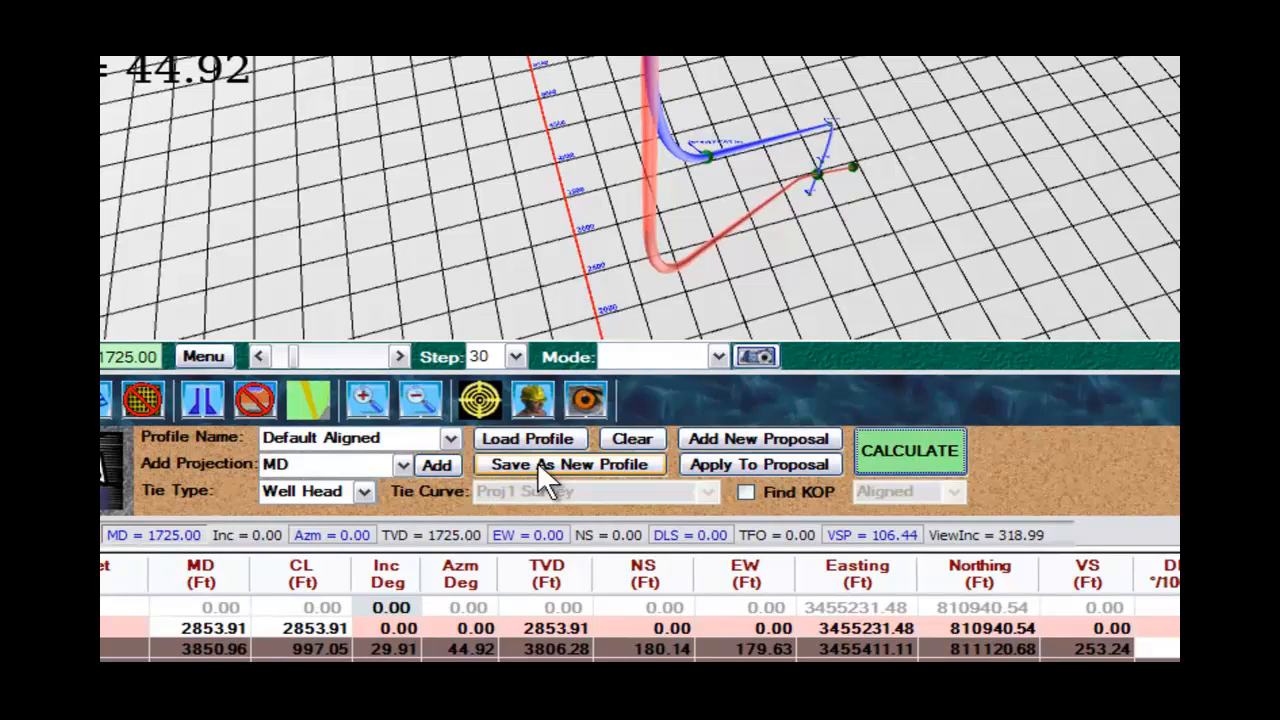
Save the plan as a new profile named "Aligned with Extension" and apply it to the current proposal curve, leaving the well planner.
{"action": "left_click", "coordinate": [538, 461]}
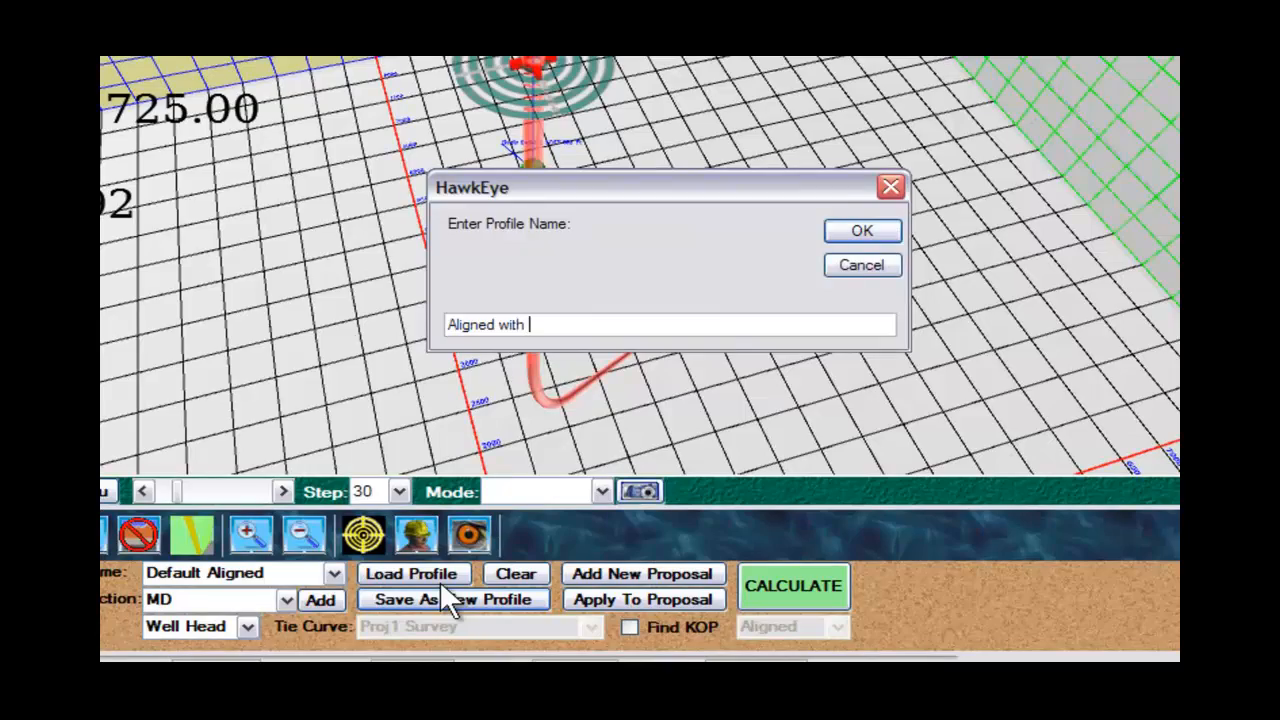
{"action": "left_click", "coordinate": [862, 231]}
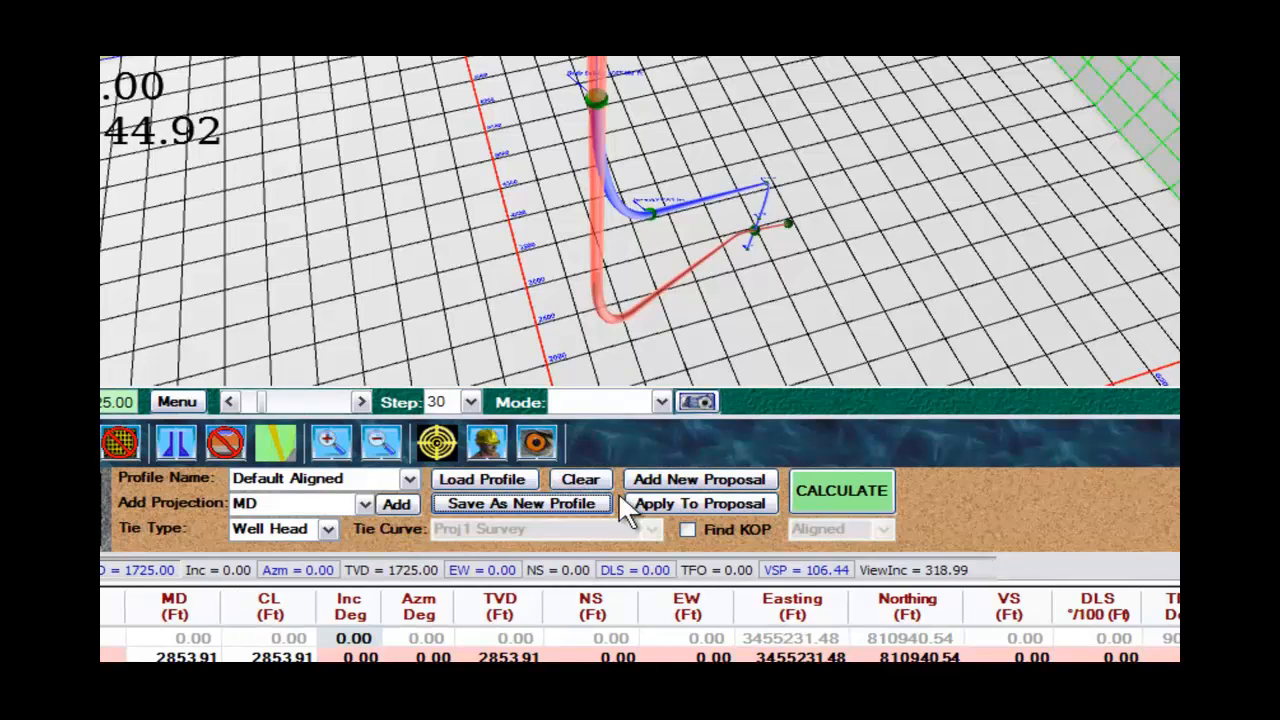
{"action": "left_click", "coordinate": [714, 506]}
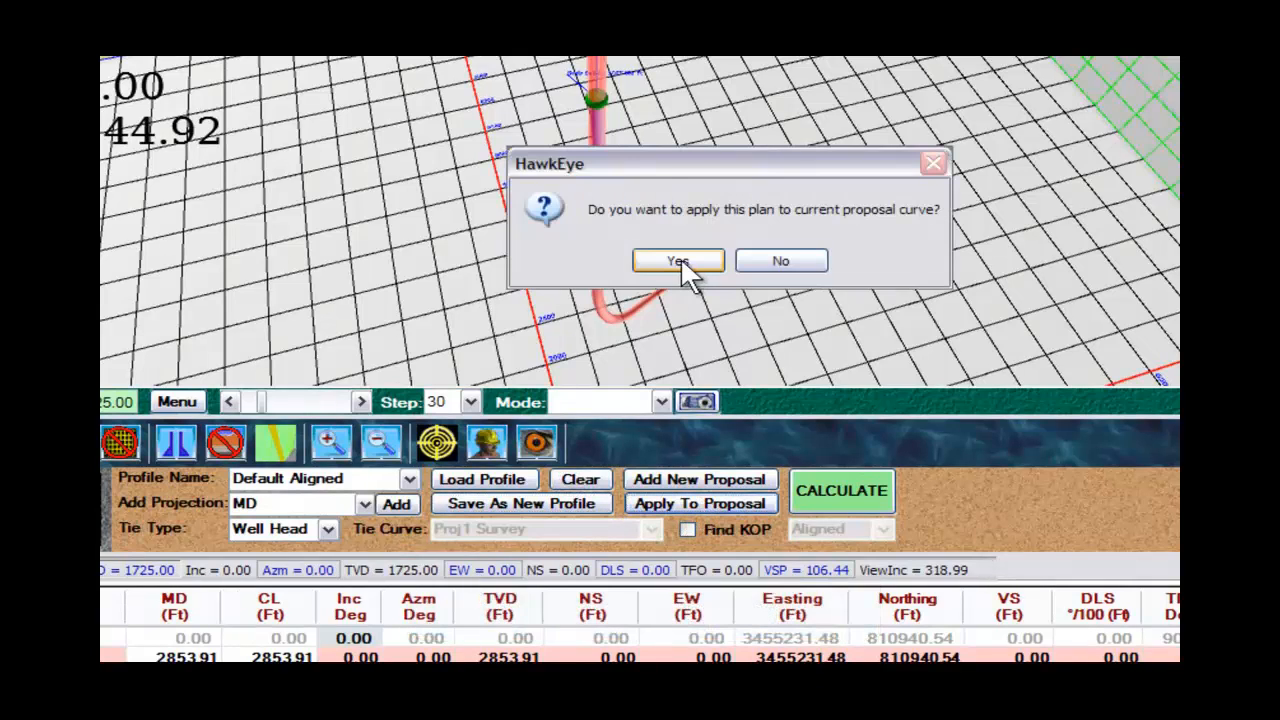
{"action": "left_click", "coordinate": [682, 261]}
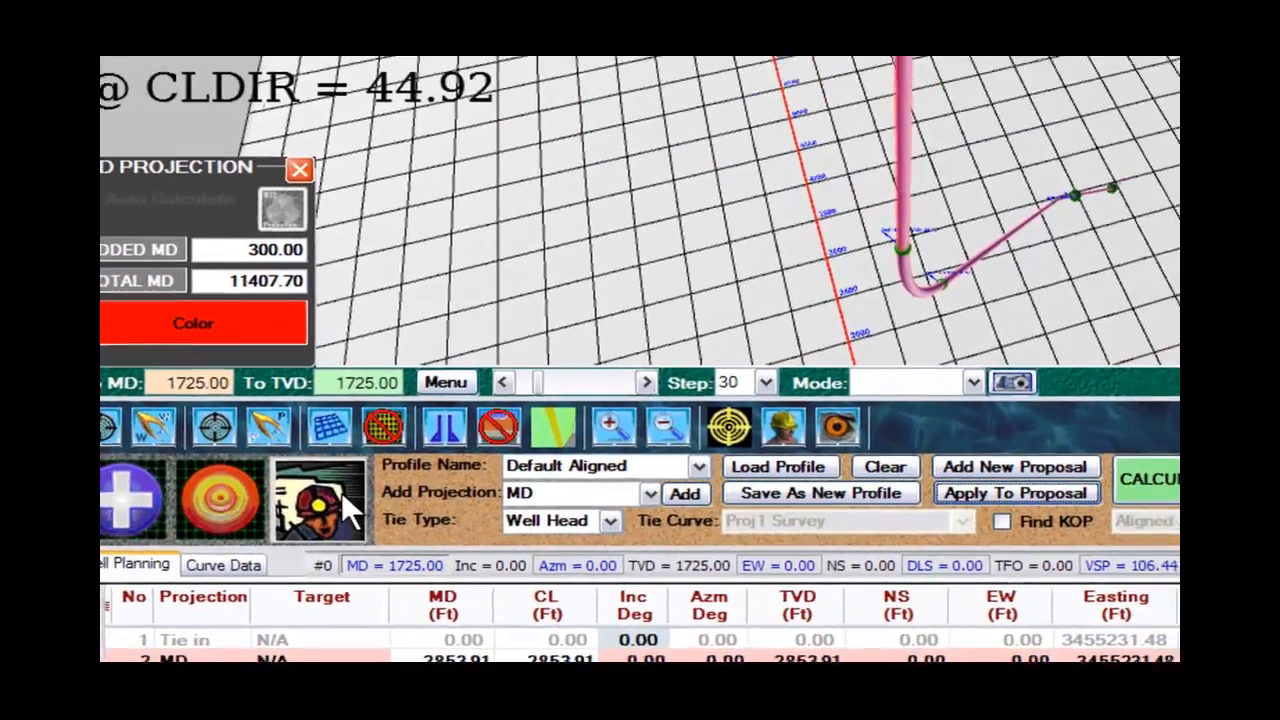
{"action": "left_click", "coordinate": [348, 477]}
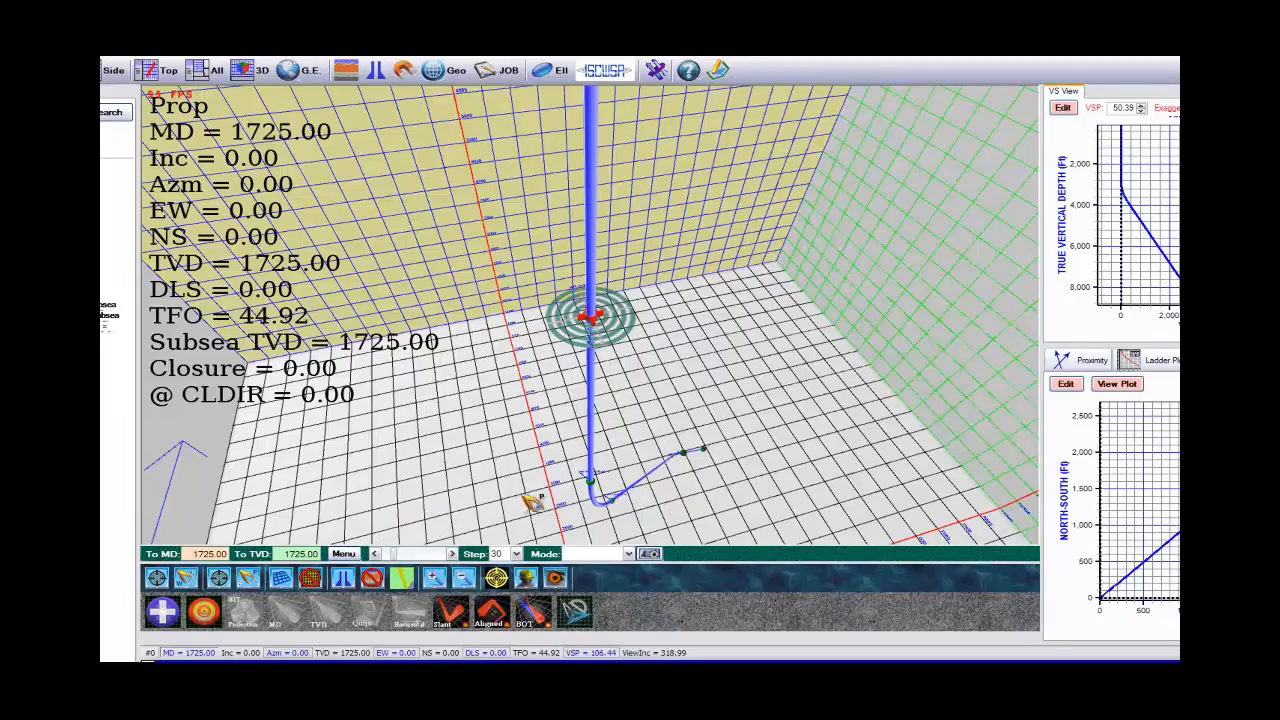
Examine the applied well path near both targets in the 3D, vertical section and top views.
{"action": "left_click_drag", "start_coordinate": [667, 489], "coordinate": [665, 470]}
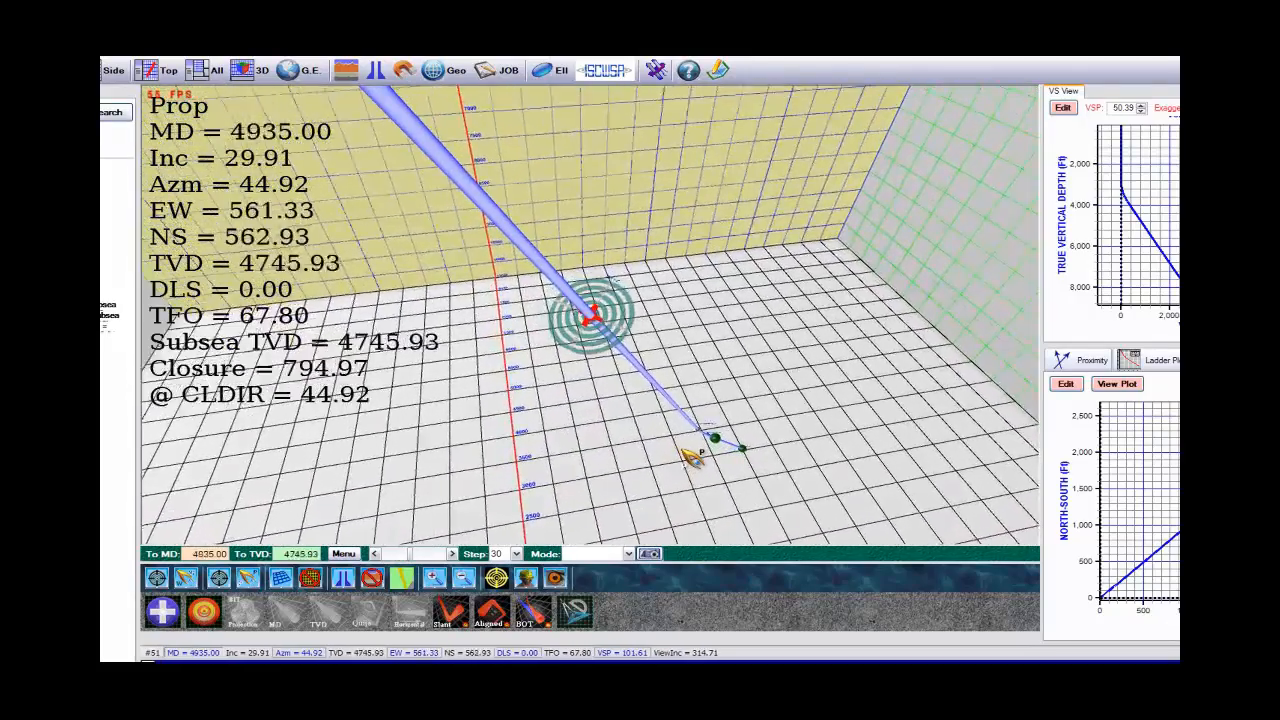
{"action": "scroll", "coordinate": [690, 452], "scroll_direction": "up", "scroll_amount": 10}
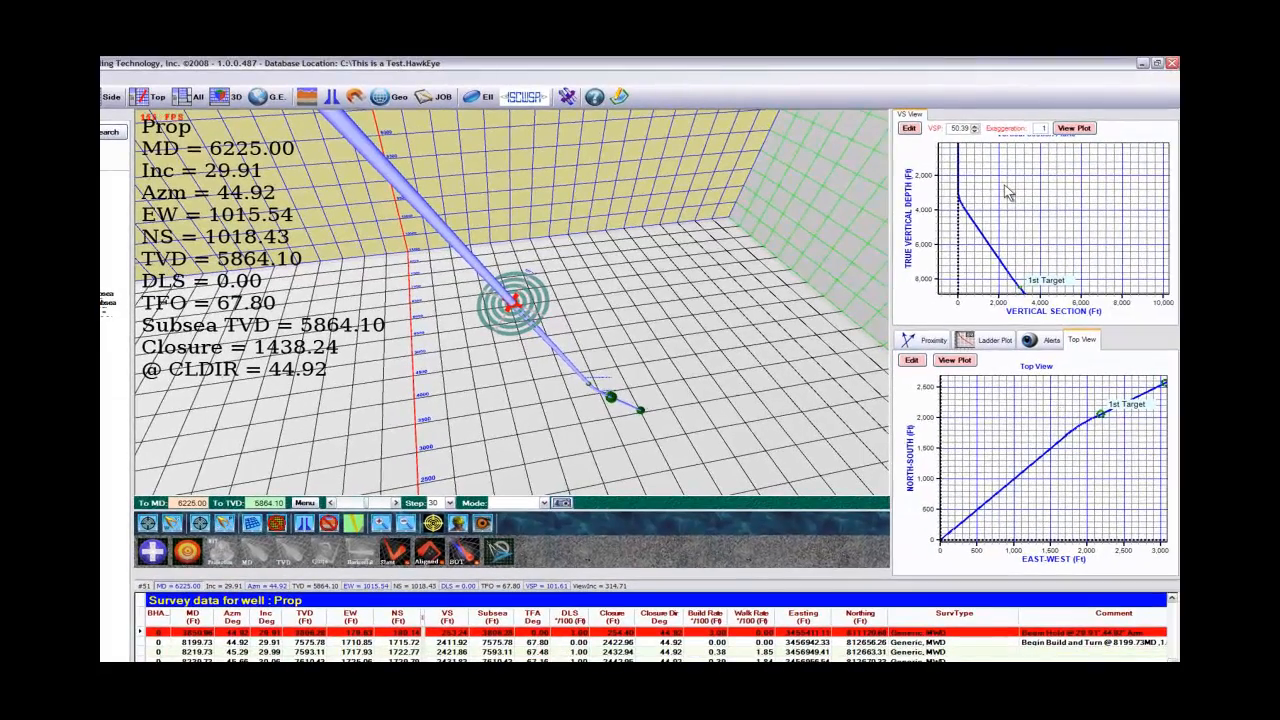
{"action": "right_click_drag", "start_coordinate": [1005, 186], "coordinate": [1046, 165]}
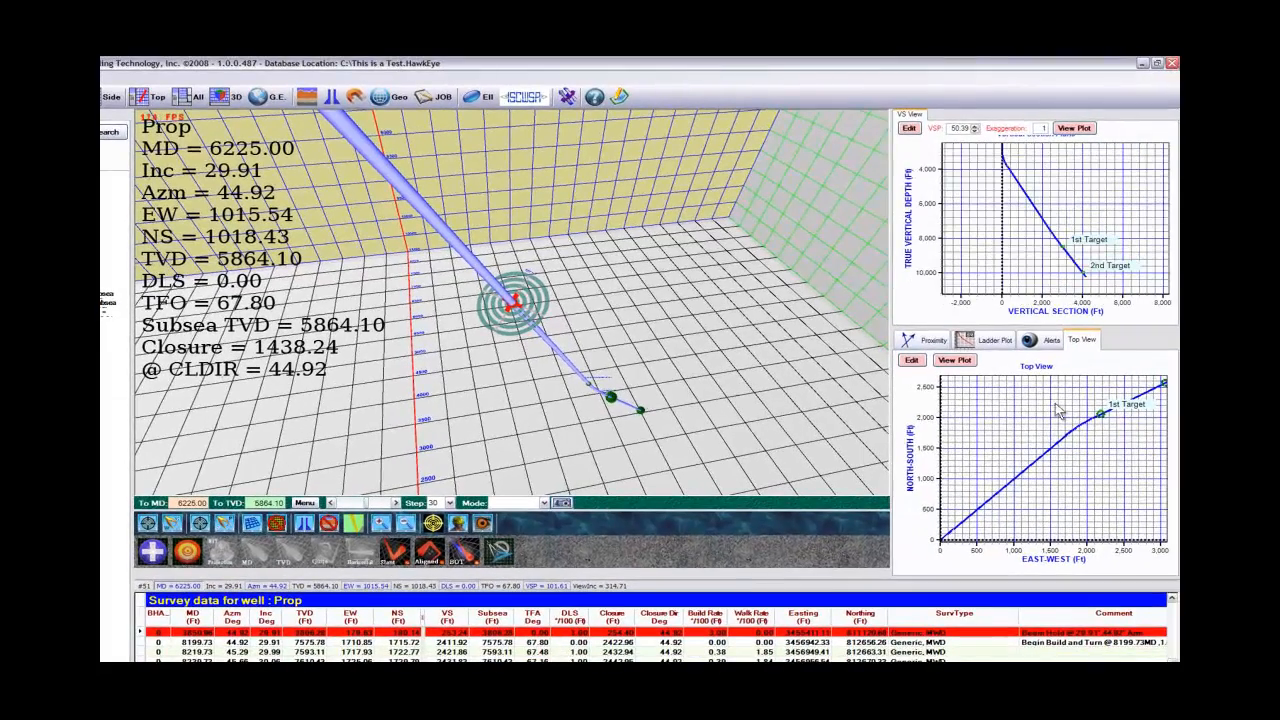
{"action": "right_click_drag", "start_coordinate": [1057, 410], "coordinate": [1046, 420]}
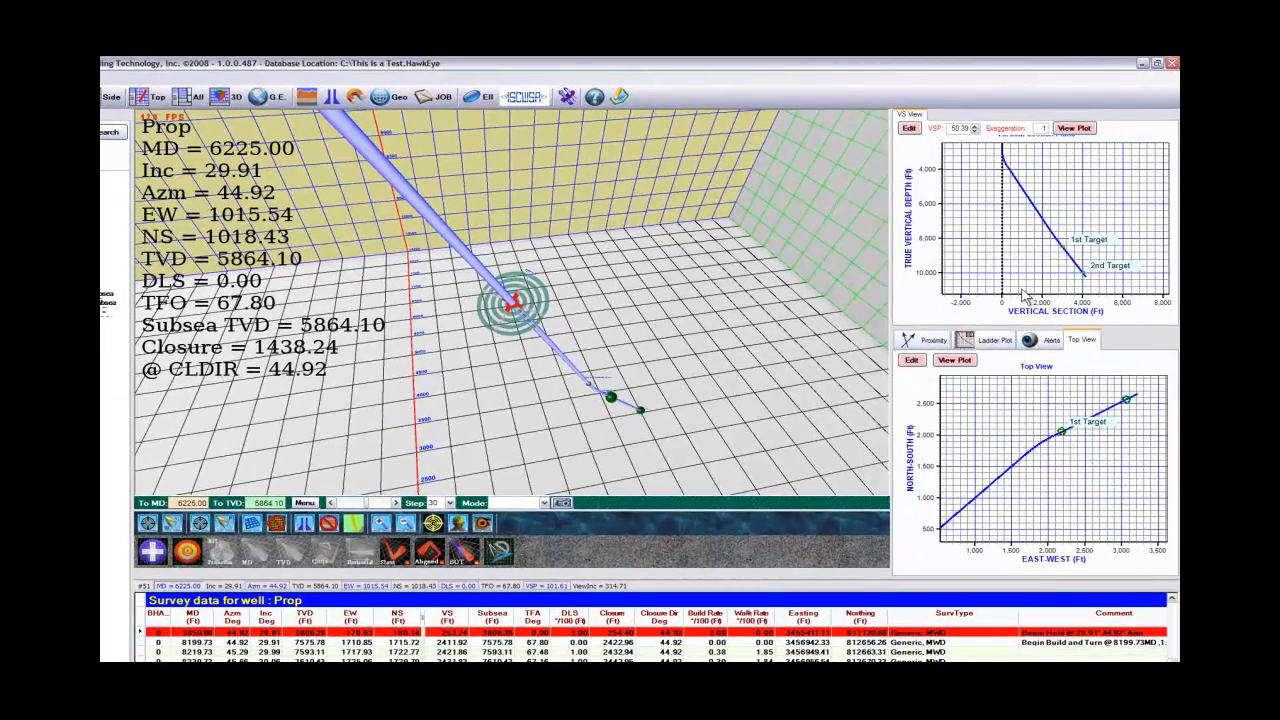